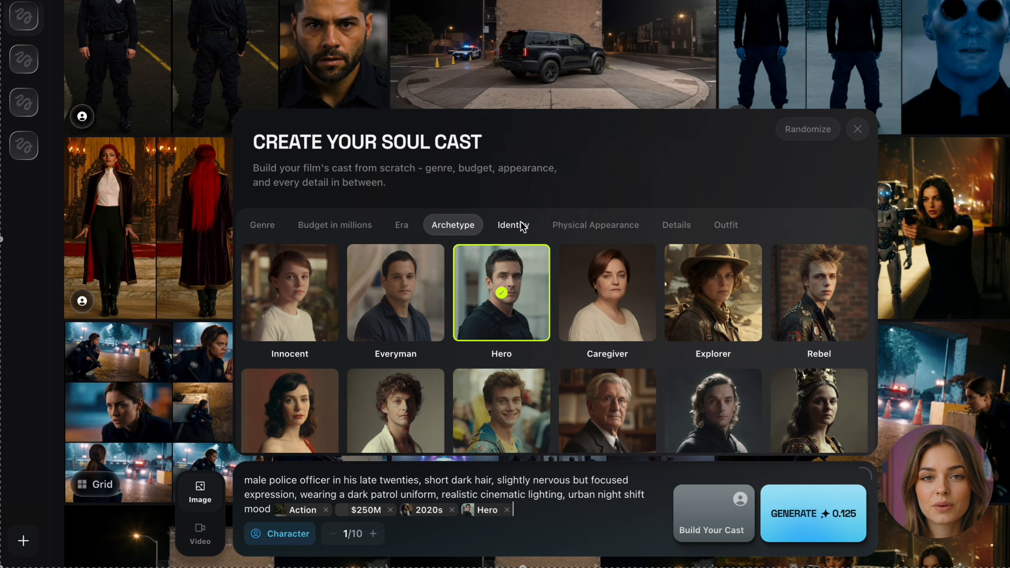
Step: Set the character's identity to Male gender and Latino race
click(523, 227)
click(374, 302)
click(292, 295)
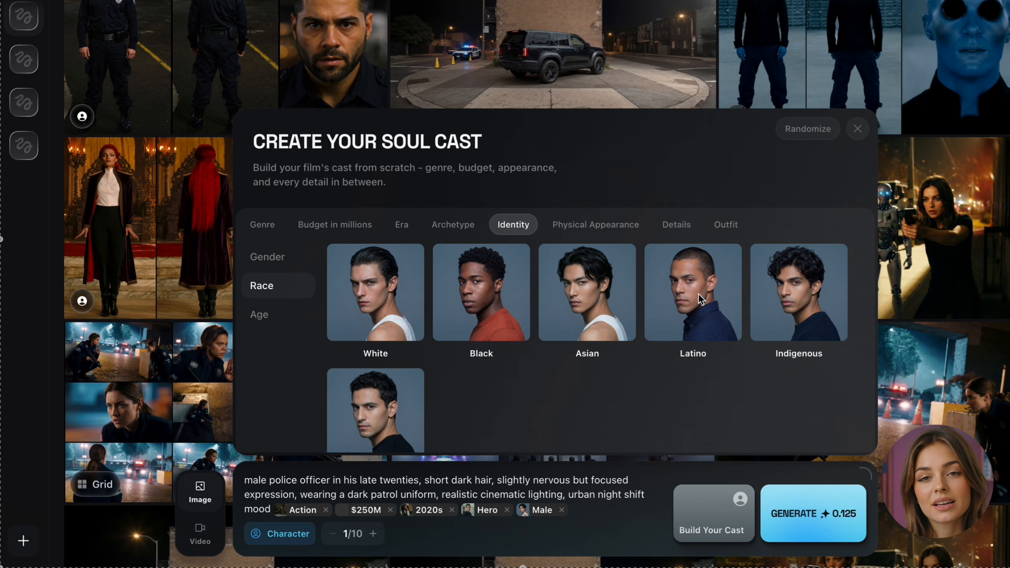
click(700, 317)
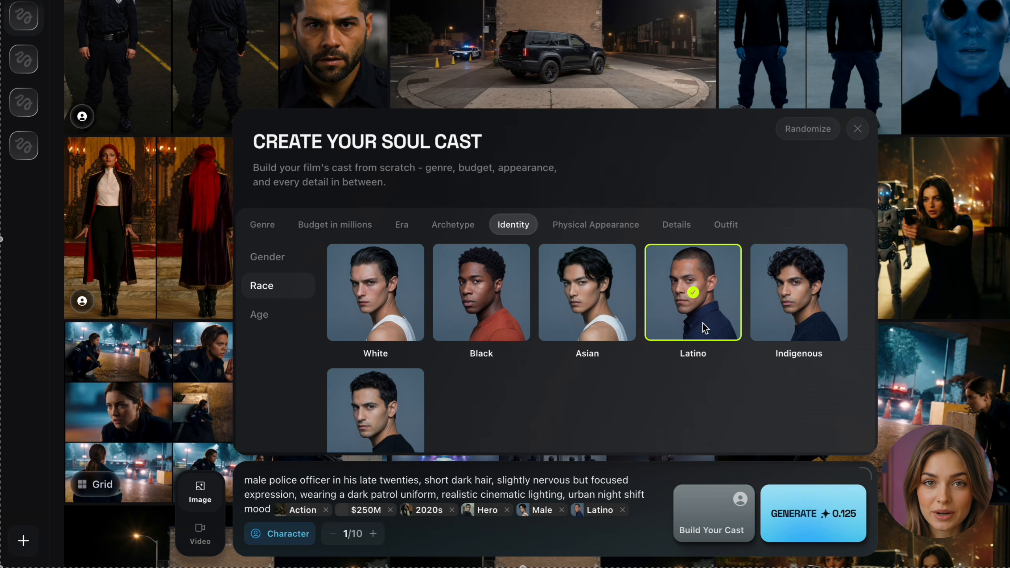
Step: Set the character's age to 25yo
click(263, 314)
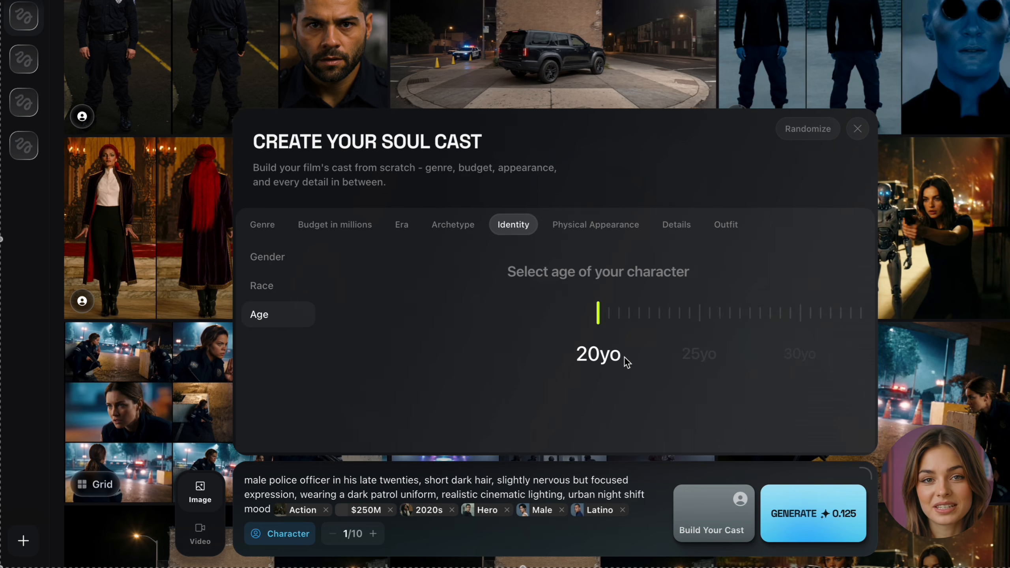
click(699, 356)
click(699, 356)
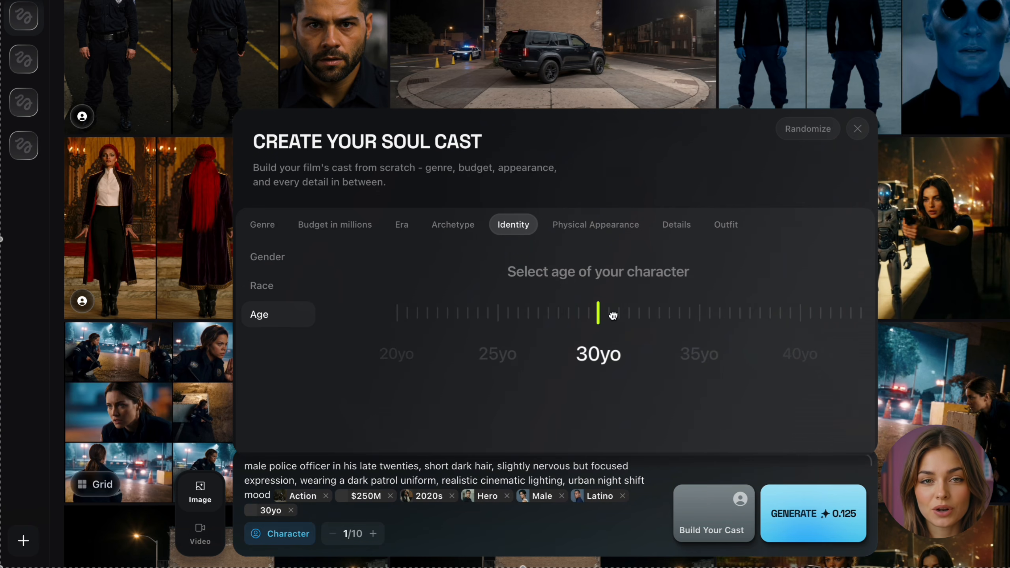
scroll(612, 315, up, 5)
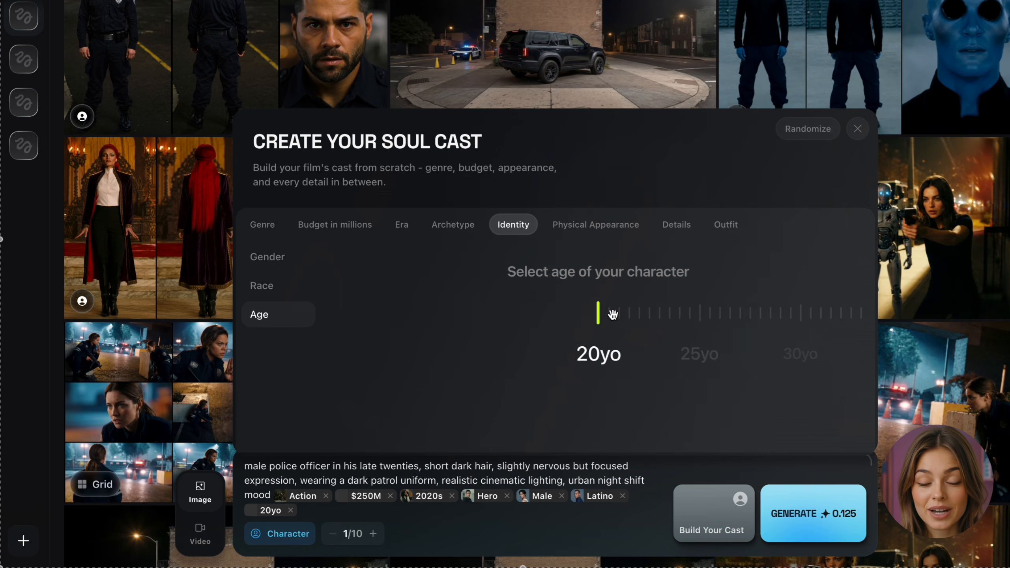
scroll(612, 315, down, 2)
Step: Start a new cast build with the Action genre, a $250M budget and the 2020s era
click(731, 521)
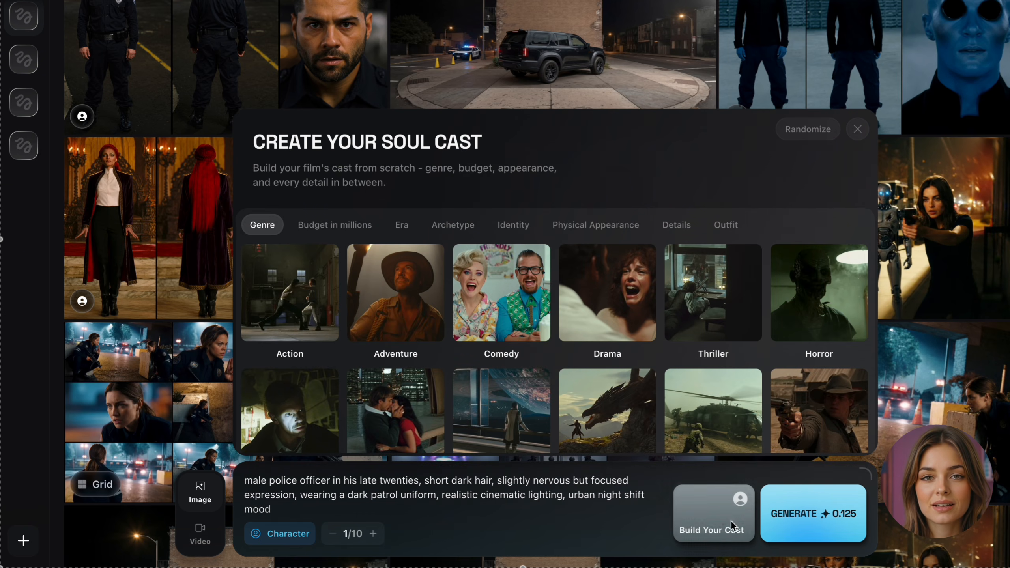
click(284, 294)
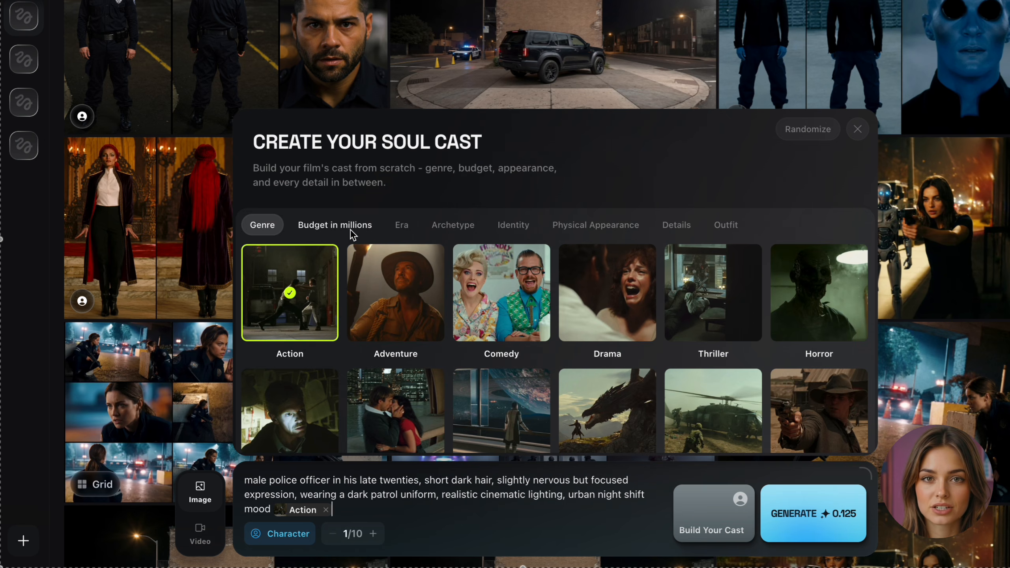
click(401, 225)
scroll(655, 316, down, 12)
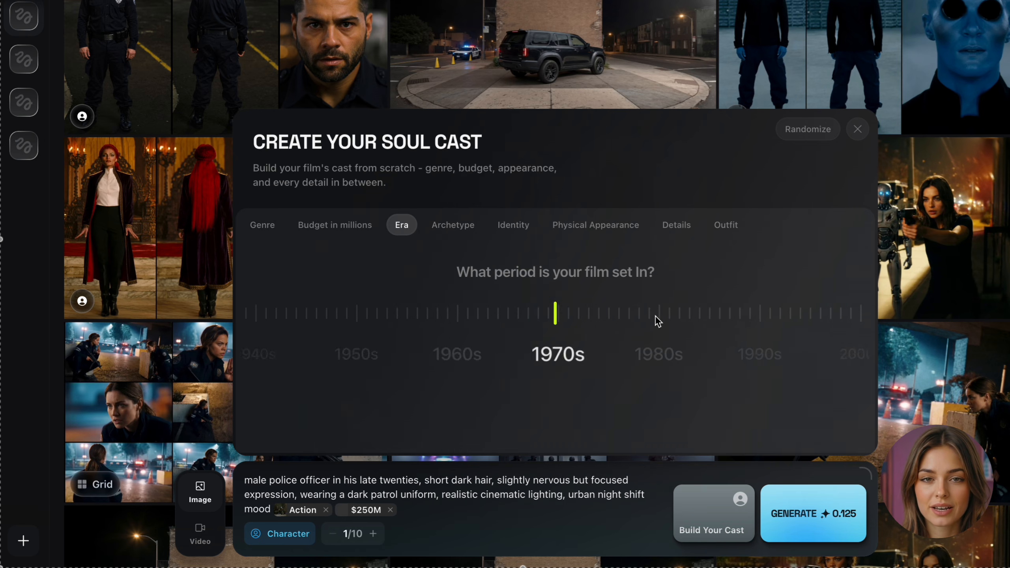
Step: Choose the Hero archetype and Male gender for the character
click(453, 225)
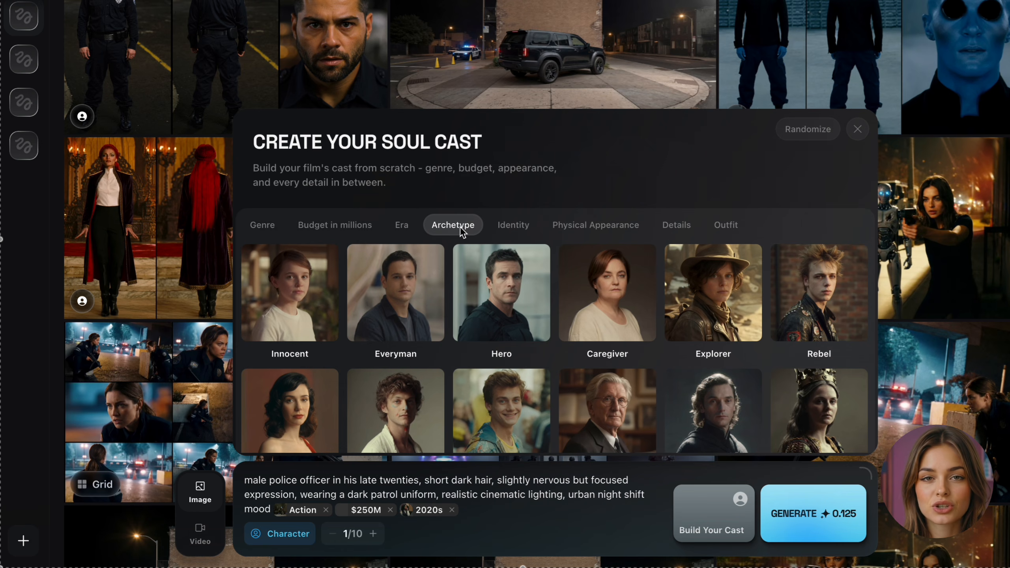
click(494, 289)
click(522, 226)
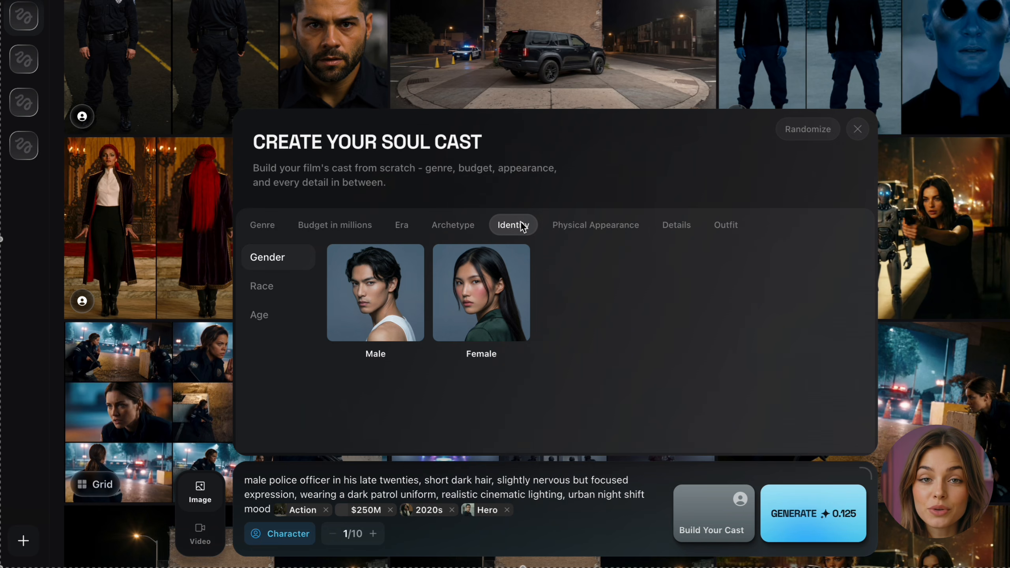
click(374, 302)
Step: Give the character an Athletic build, Tall height and Hazel eyes
click(586, 226)
click(579, 305)
click(272, 283)
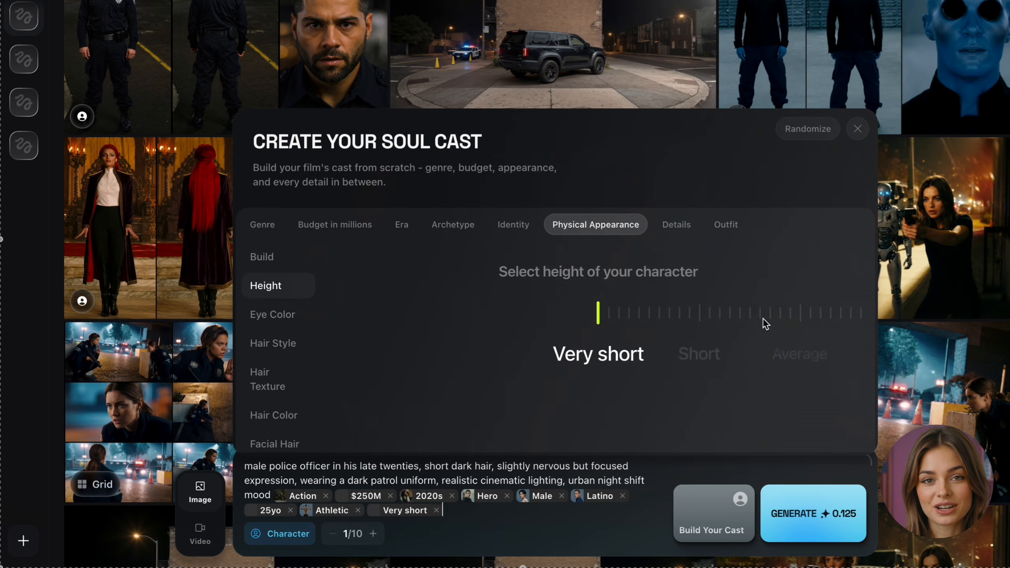
scroll(764, 323, down, 3)
click(272, 314)
click(800, 289)
Step: Give the character short, straight, brown hair and choose a facial hair style
click(272, 343)
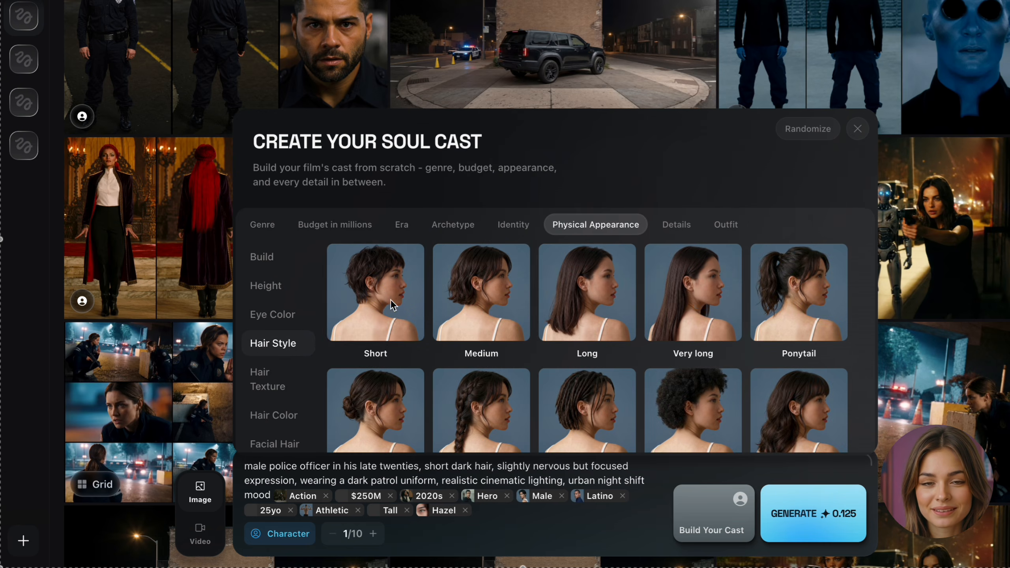
click(393, 306)
click(291, 387)
click(386, 327)
click(285, 416)
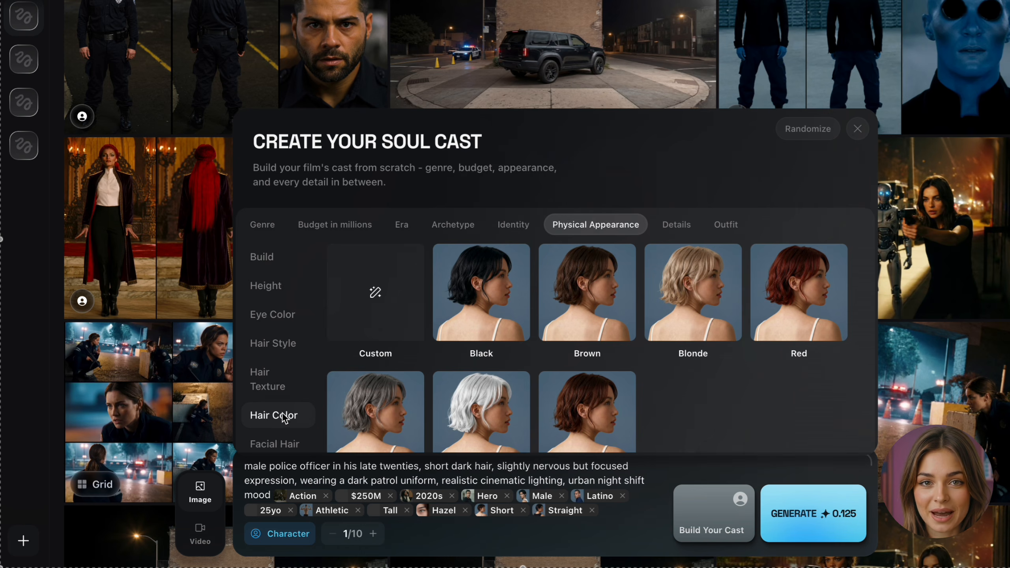
click(588, 294)
click(275, 444)
click(696, 312)
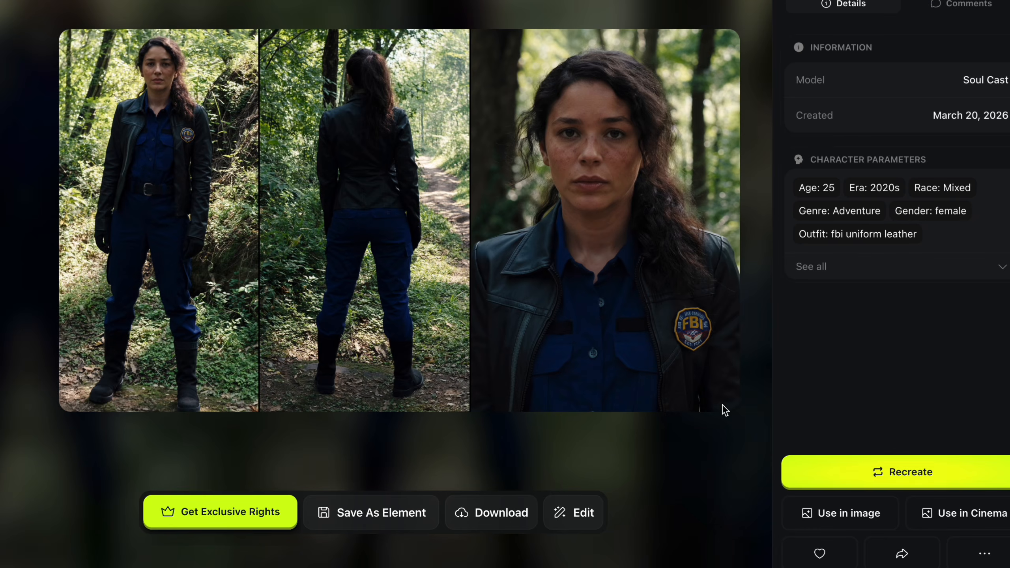
Step: Save the generated character sheet of the woman in the FBI uniform as an element
click(393, 515)
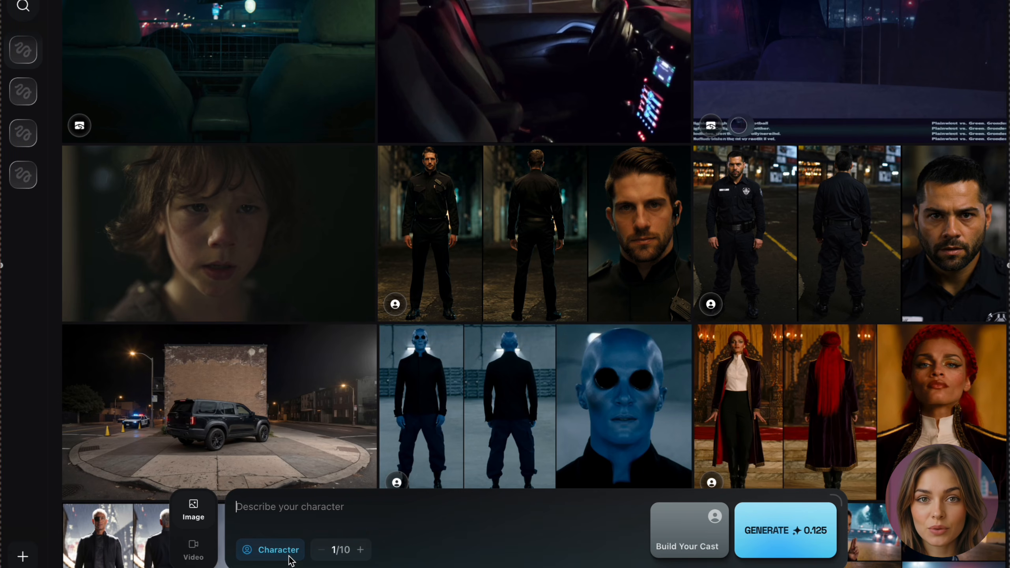
Step: Generate one location image from a pasted prompt describing a low-exposure, rain-soaked empty street with officers, a car and a grounded police-thriller mood
click(292, 560)
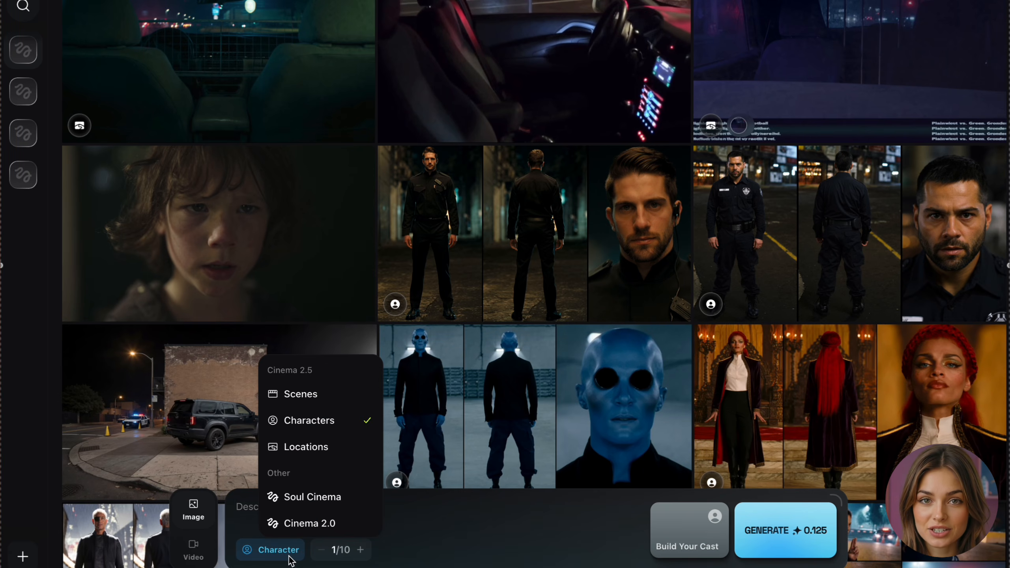
click(312, 446)
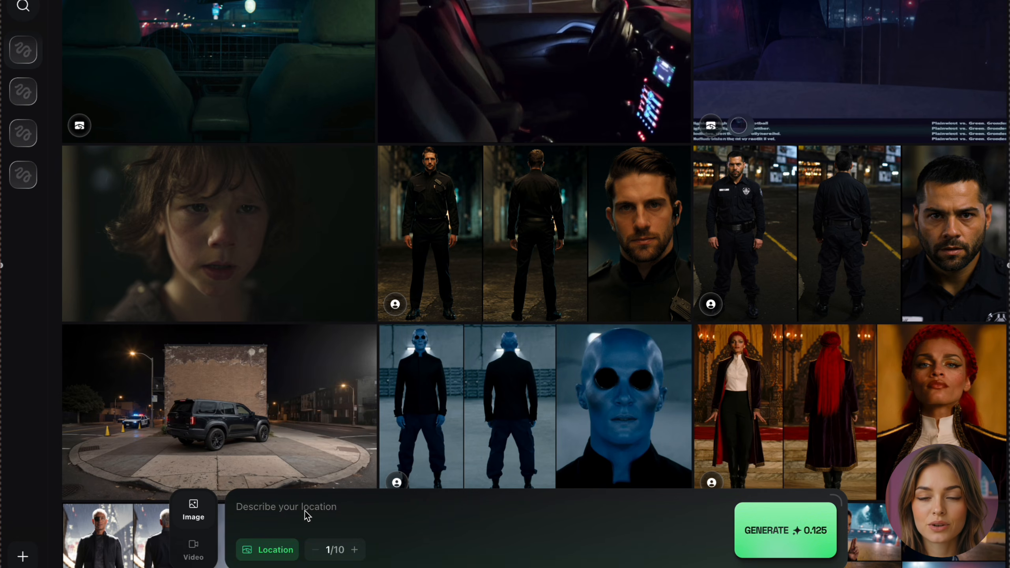
key(ctrl+v)
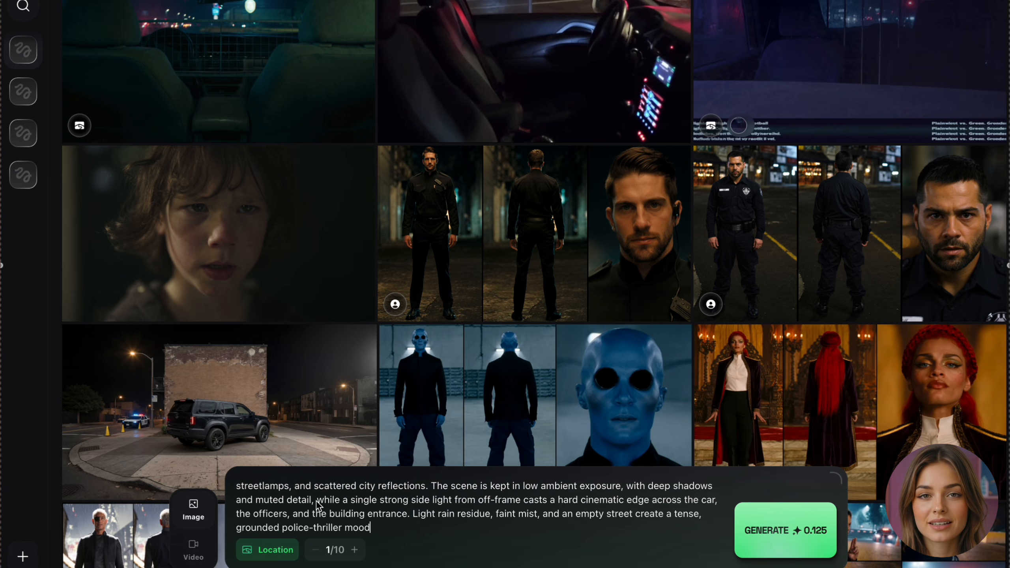
scroll(291, 513, up, 1)
scroll(292, 513, down, 1)
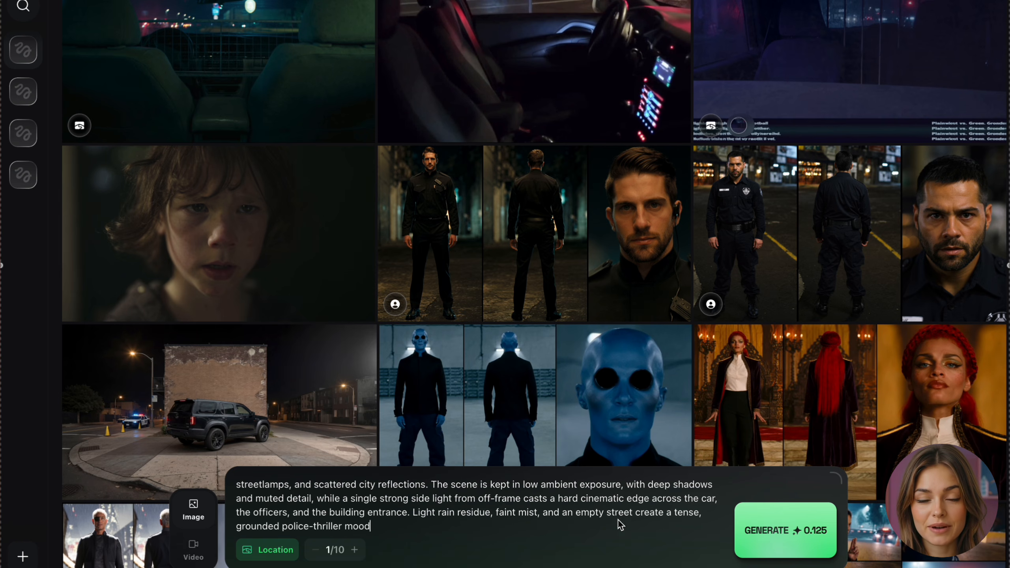
click(774, 533)
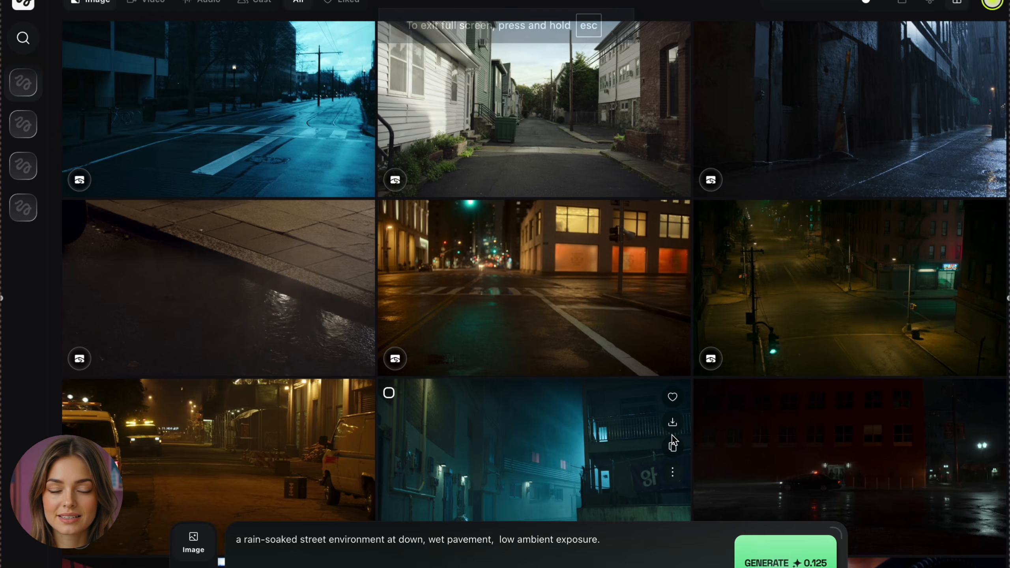
Step: Open the generated night image of the car outside the dark red building and save it as a location
scroll(673, 441, down, 3)
click(846, 377)
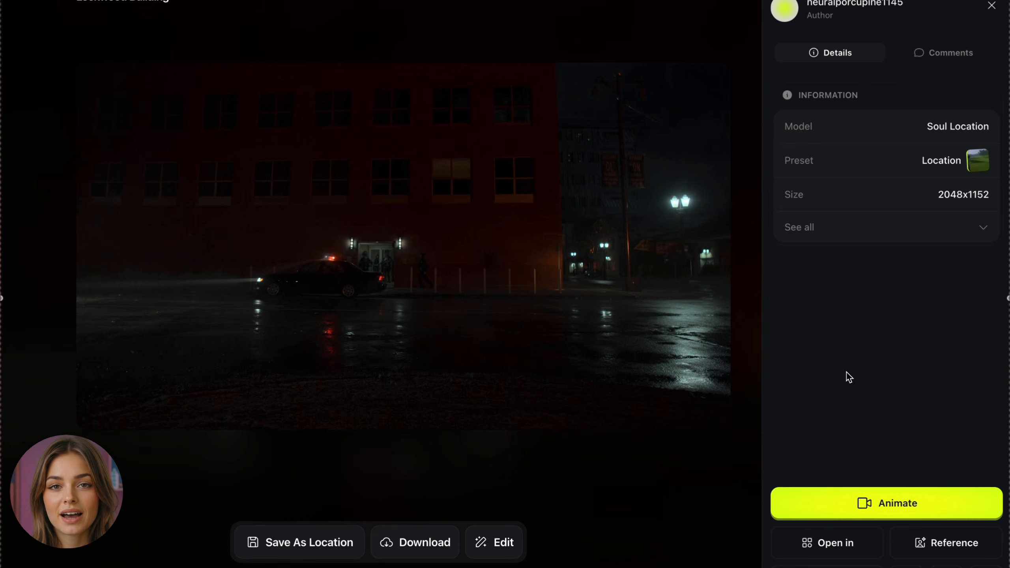
click(329, 553)
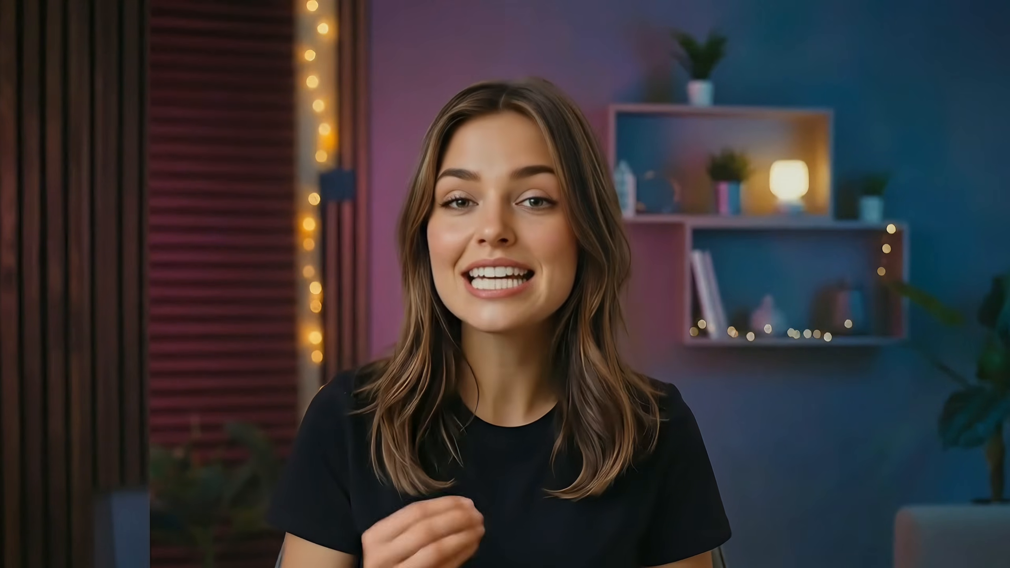
Step: Switch image generation to Cinema 2.0 and set the camera to Modular 8K Digital
click(279, 557)
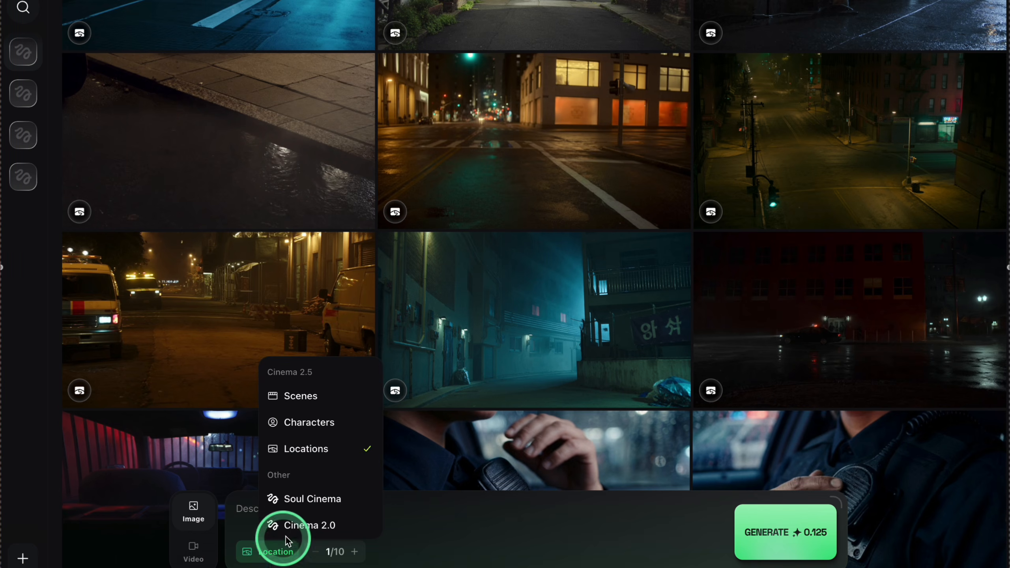
click(312, 522)
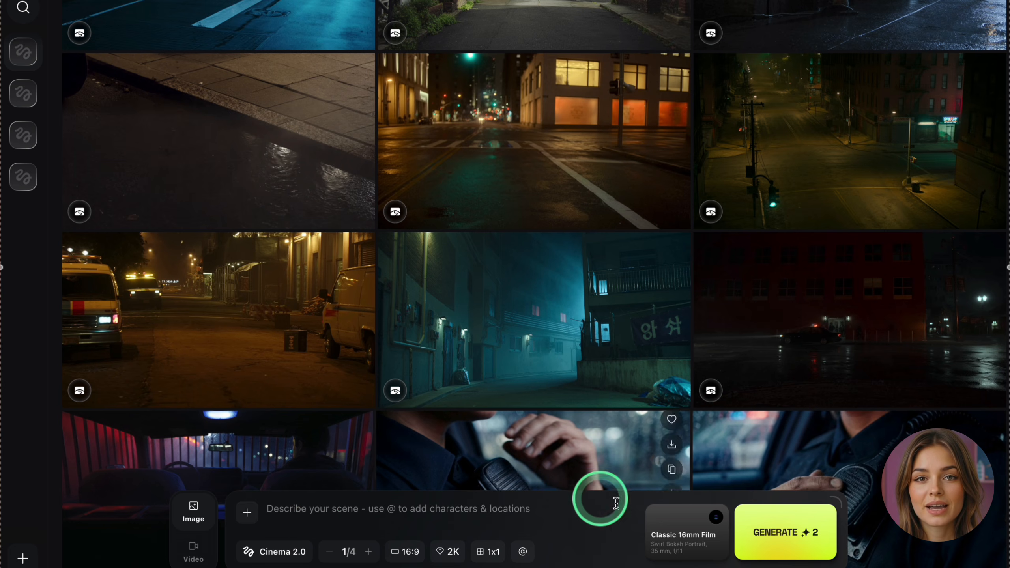
click(685, 539)
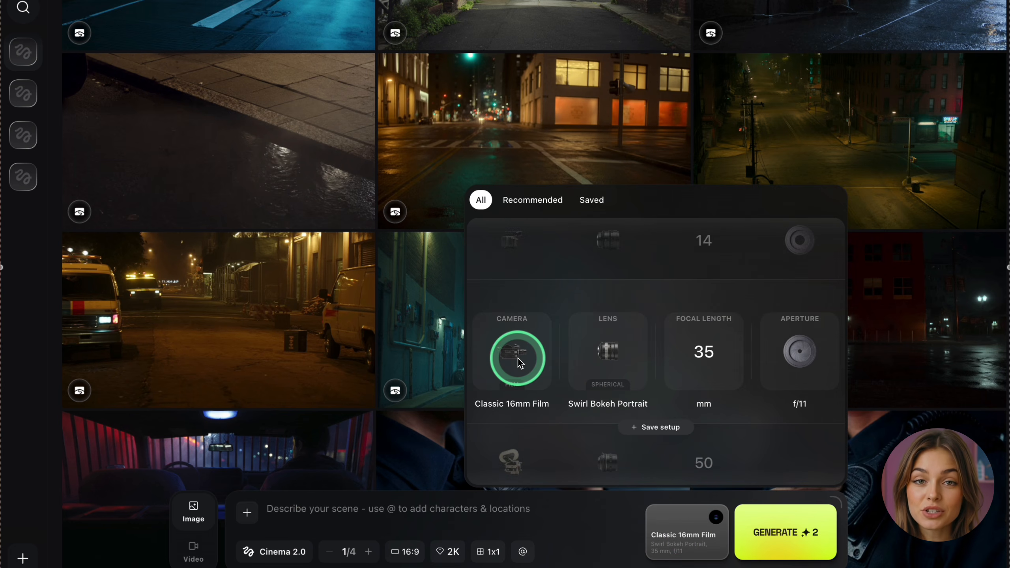
scroll(513, 364, down, 1)
scroll(519, 363, down, 1)
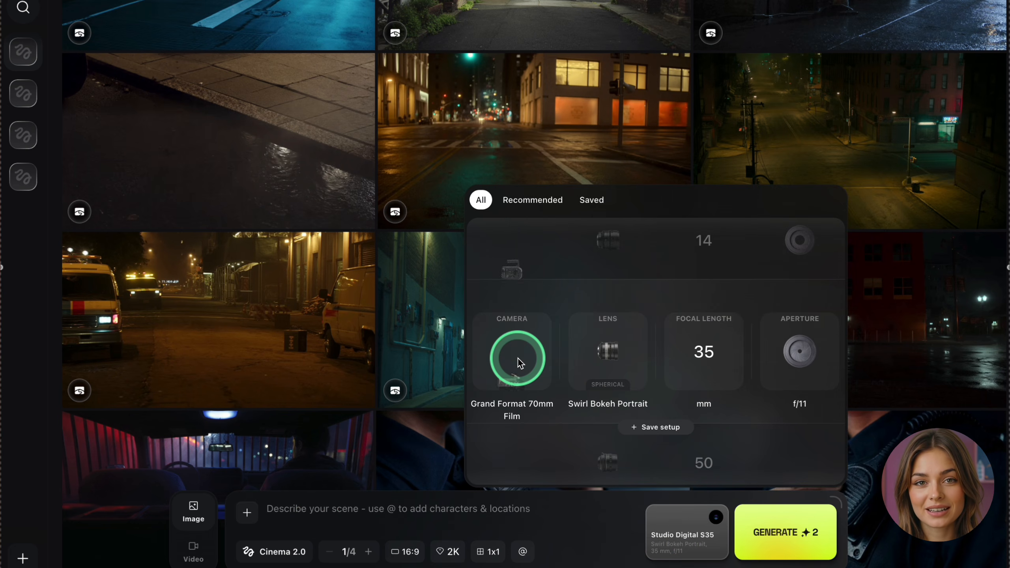
scroll(519, 363, down, 2)
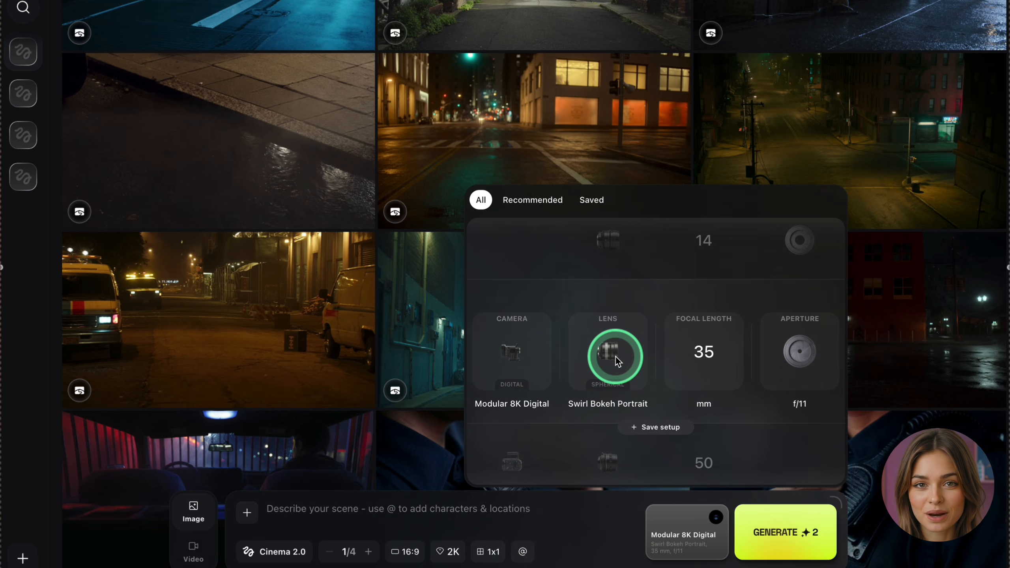
Step: Set the lens to Clinical Sharp Prime, the focal length to 8 mm and the aperture to f/1.4
scroll(618, 361, down, 1)
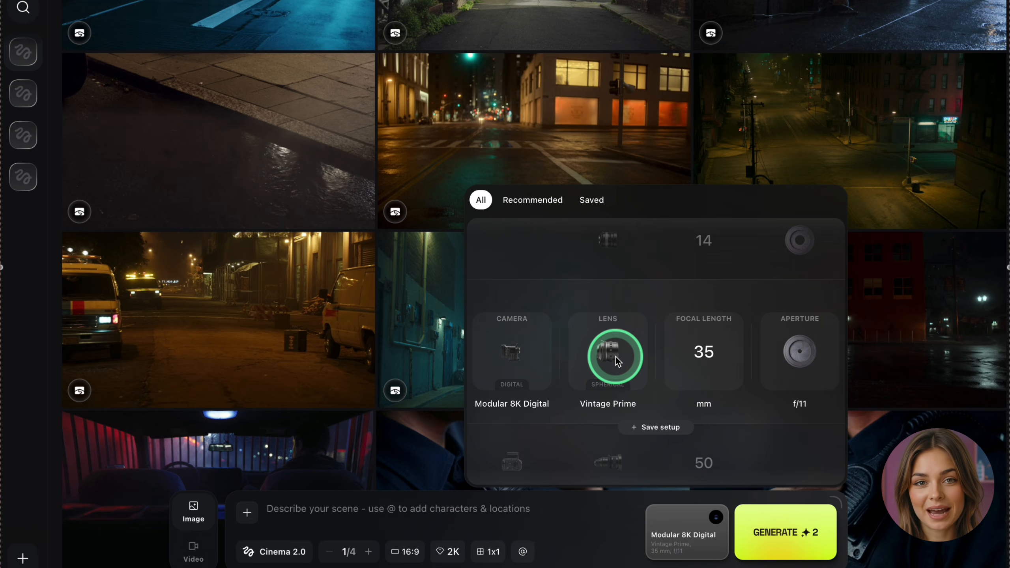
scroll(618, 362, down, 2)
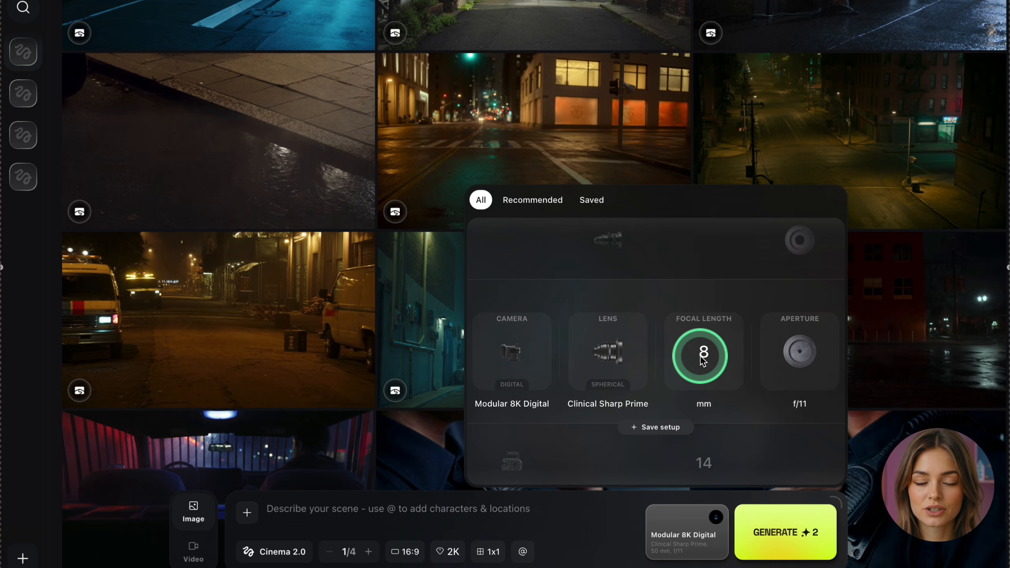
right_click(789, 353)
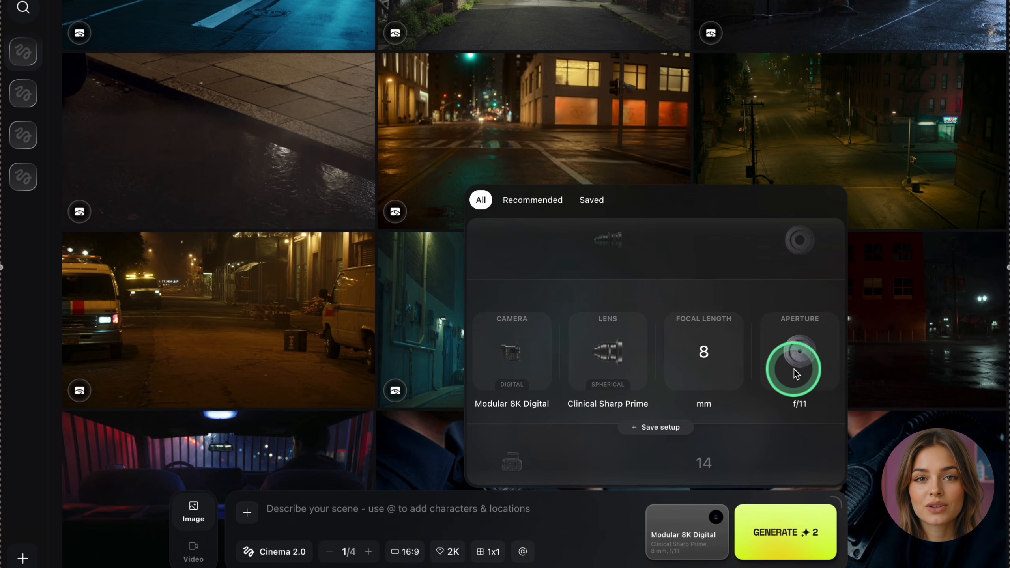
scroll(813, 354, down, 1)
scroll(814, 354, down, 1)
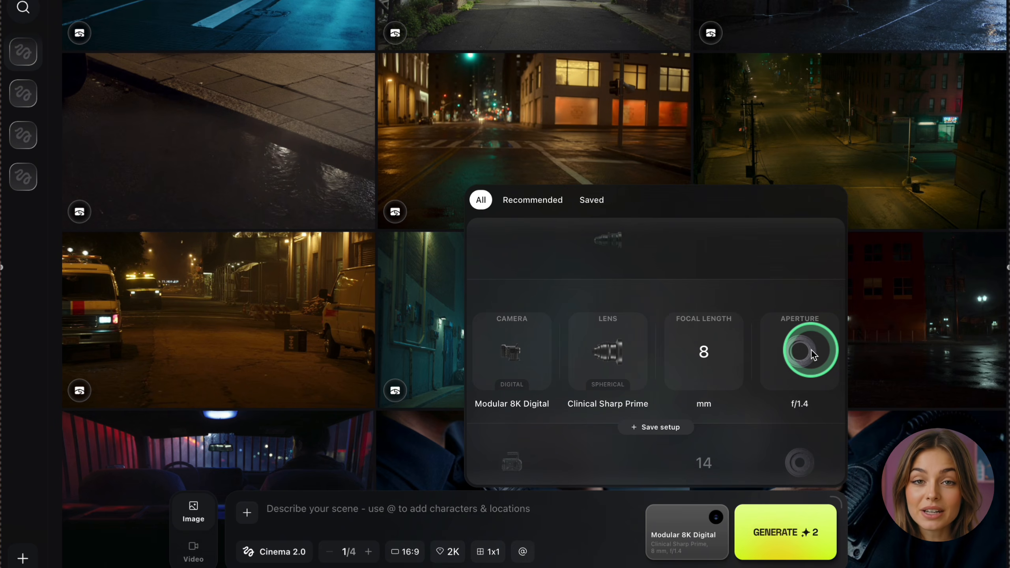
Step: Set the camera to Full-Frame Cine Digital with a 35 mm focal length and go through the alternative lenses
scroll(531, 360, down, 1)
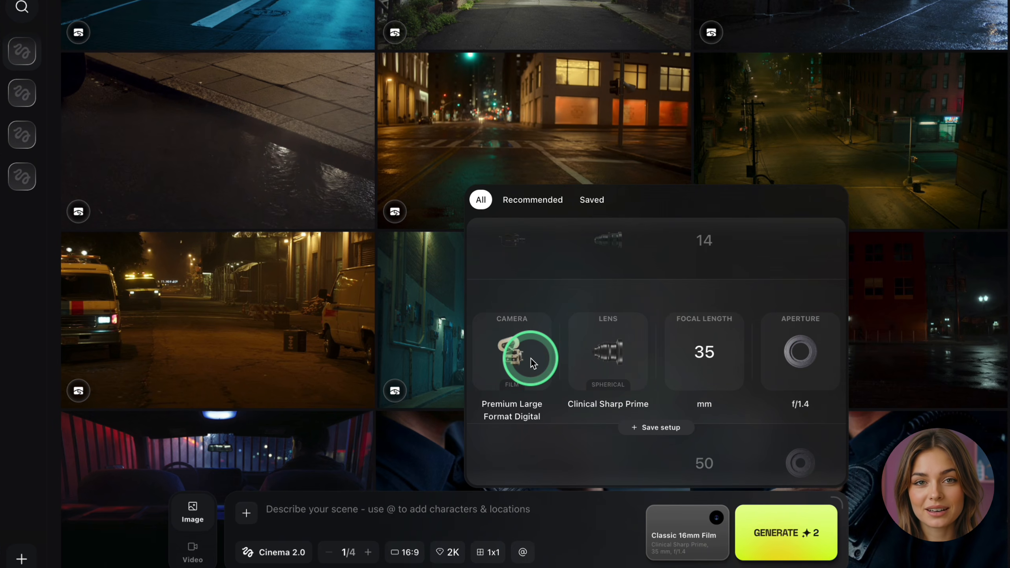
scroll(533, 363, up, 1)
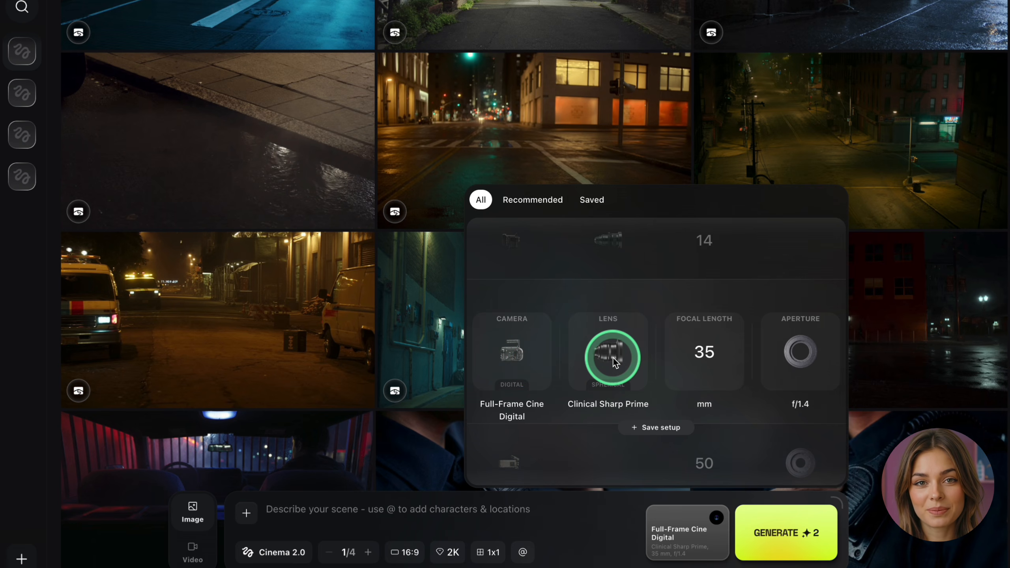
scroll(619, 352, down, 1)
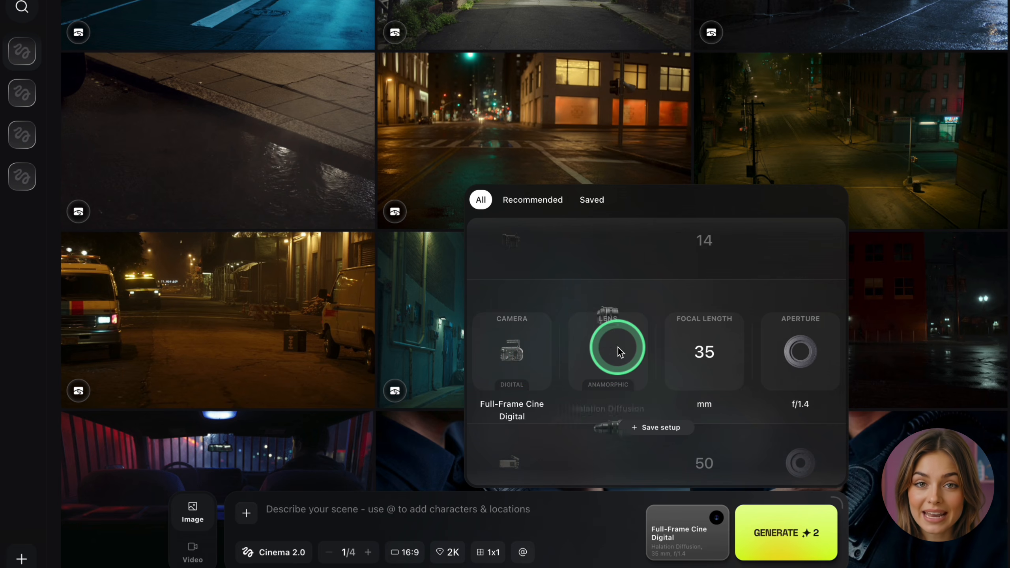
scroll(619, 352, up, 1)
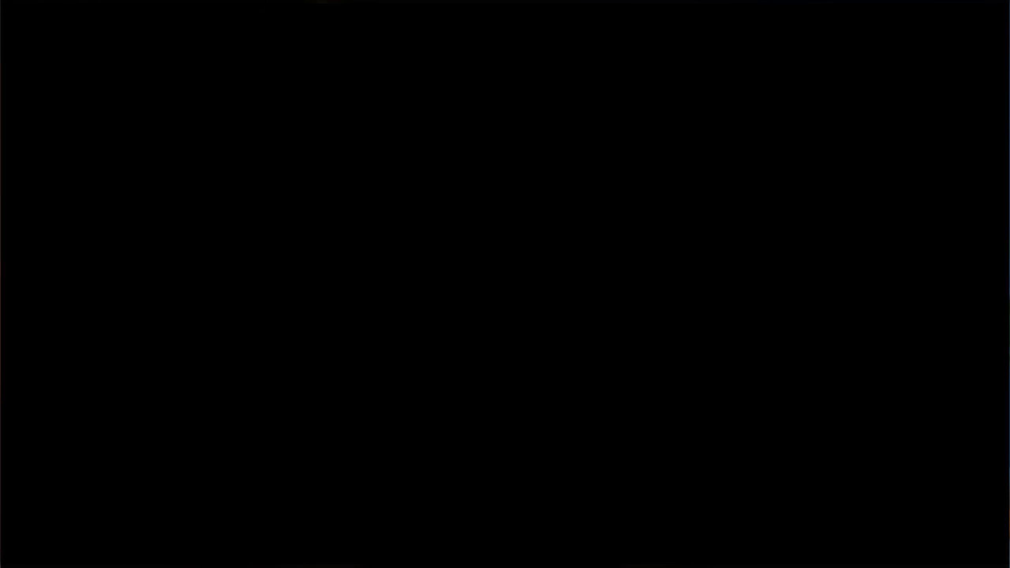
Step: Switch the image generation mode to Cinema 2.5 Scenes
click(244, 534)
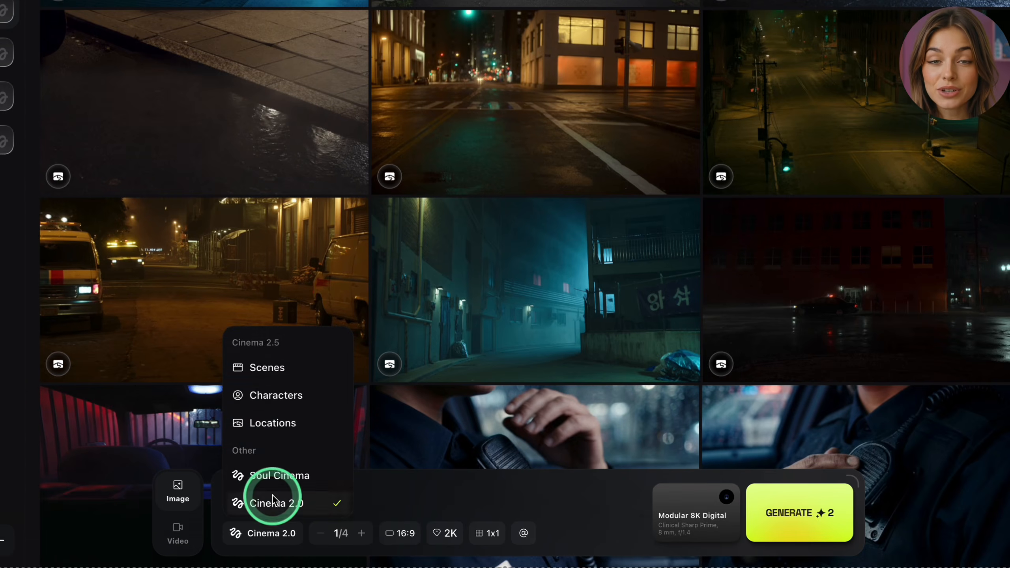
click(287, 357)
click(269, 537)
Step: Attach the male officer, the curly-haired female officer, the police cruiser interior and the Lockwood Building as scene references
click(234, 492)
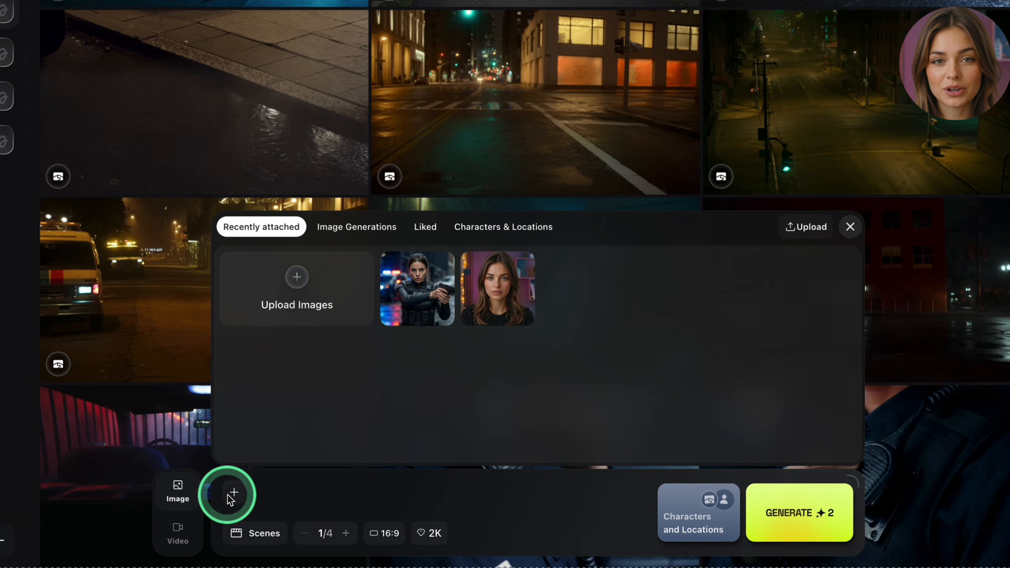
click(495, 234)
scroll(451, 411, down, 5)
click(451, 410)
click(669, 367)
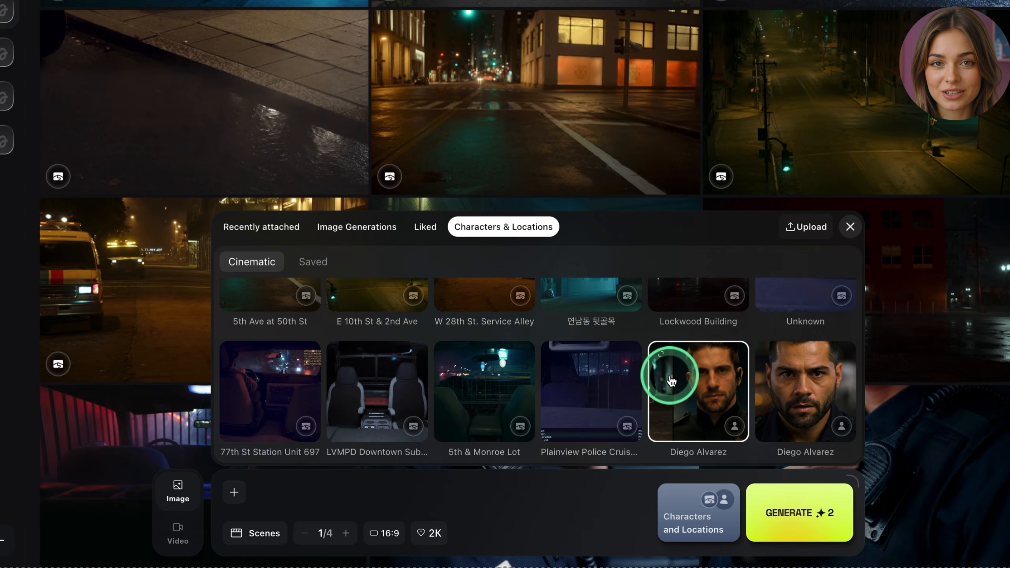
click(707, 398)
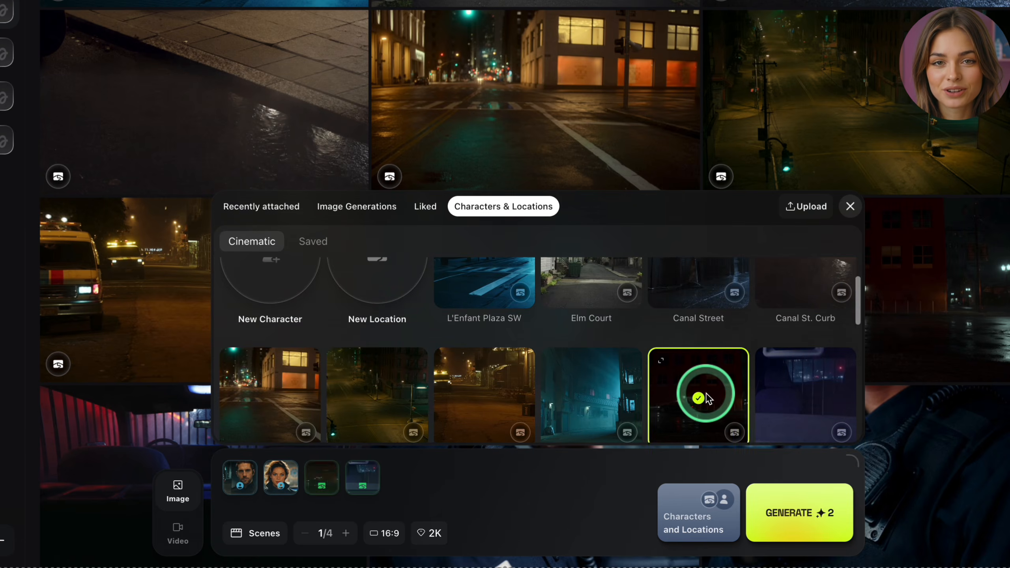
Step: Prompt an interior police cruiser at night from a dashboard camera angle, with one officer driving and the other tired but alert beside her
click(528, 512)
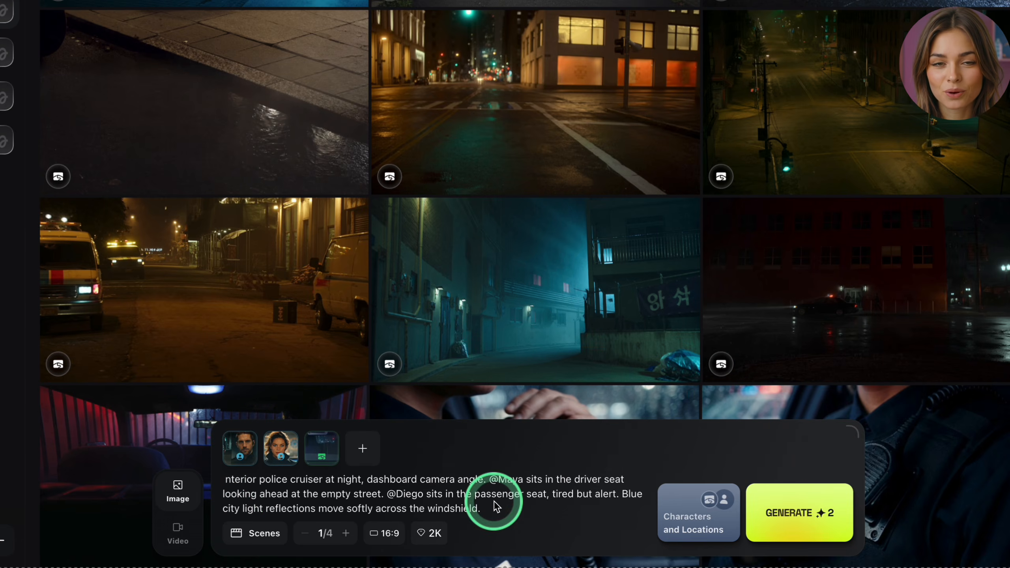
click(233, 505)
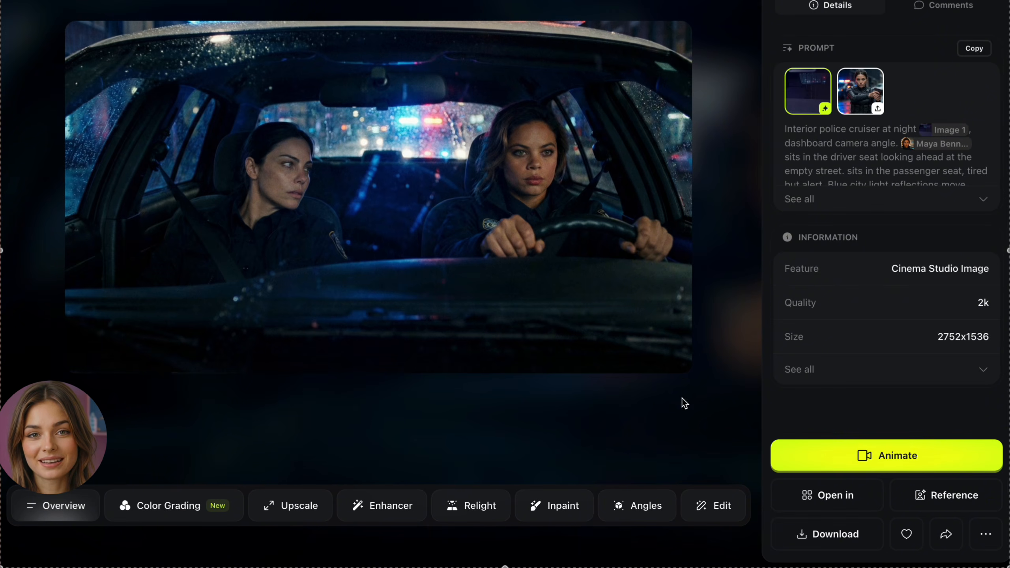
Step: Open color grading for the generated police car image and apply the Cinematic preset after trying other looks
click(170, 506)
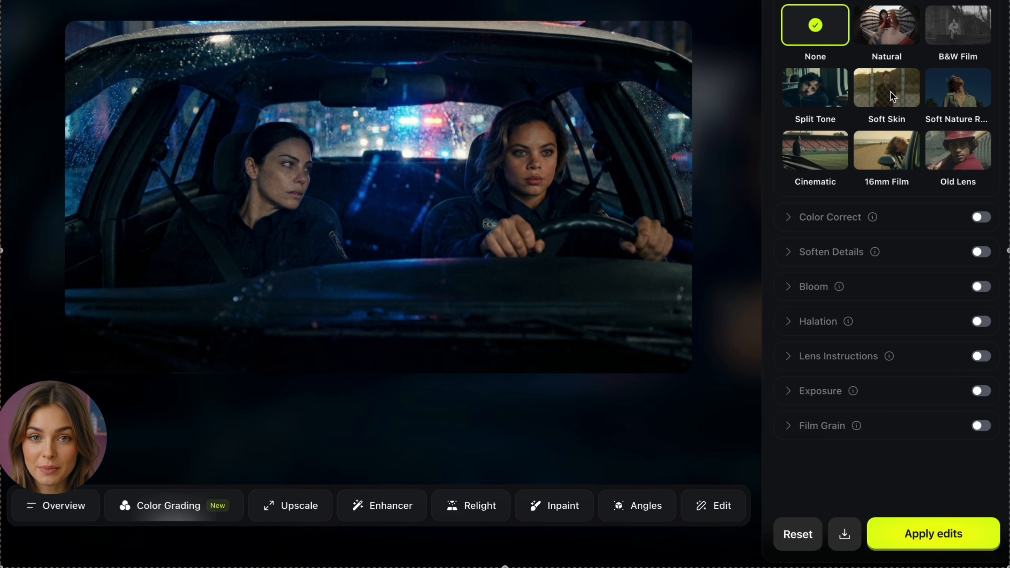
click(886, 91)
click(829, 101)
click(816, 150)
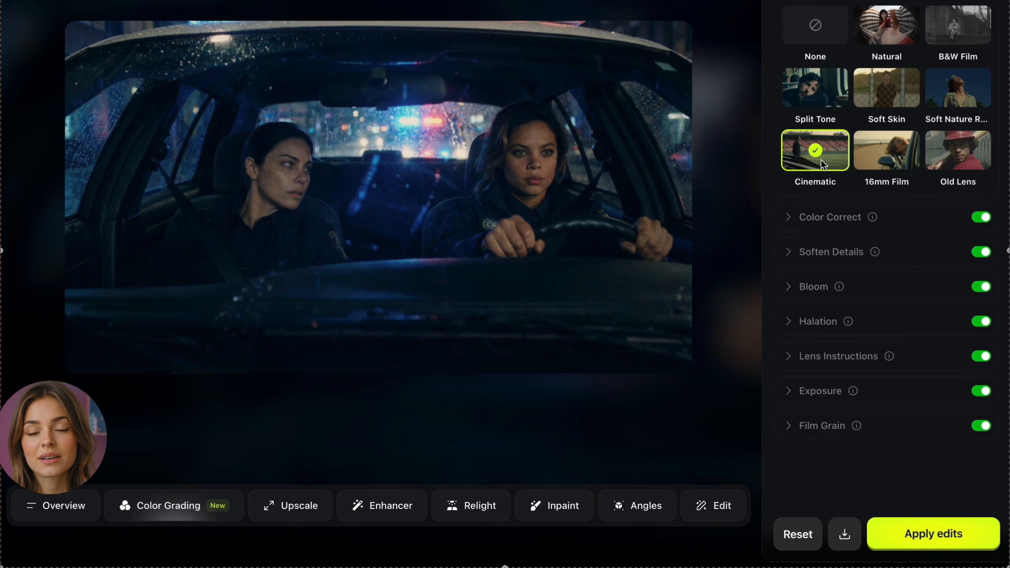
Step: Examine the preset's Color Correct, Soften Details, Bloom and Halation settings
click(787, 217)
scroll(791, 350, down, 2)
click(791, 350)
scroll(791, 350, down, 3)
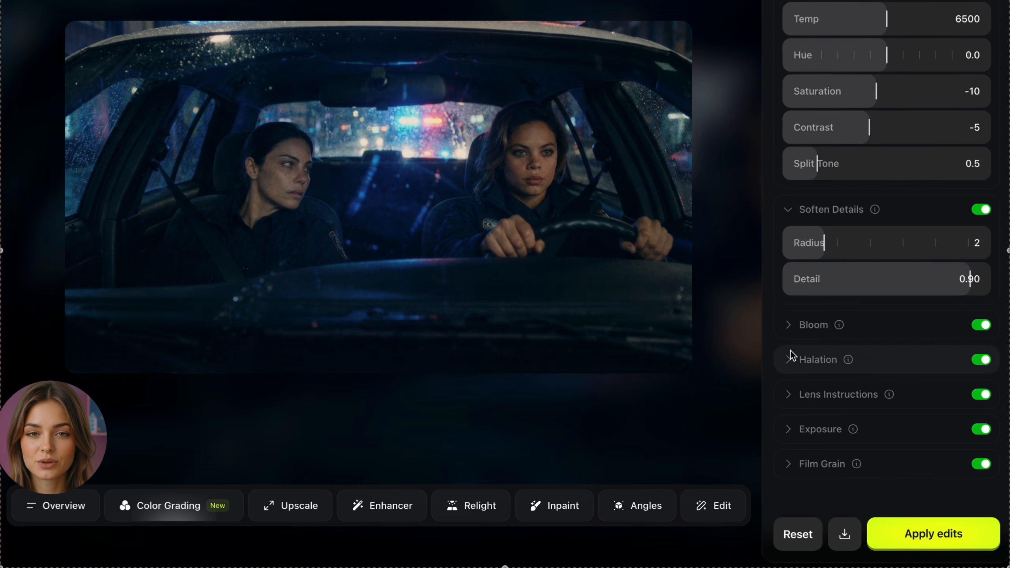
click(790, 323)
scroll(789, 329, down, 3)
click(788, 360)
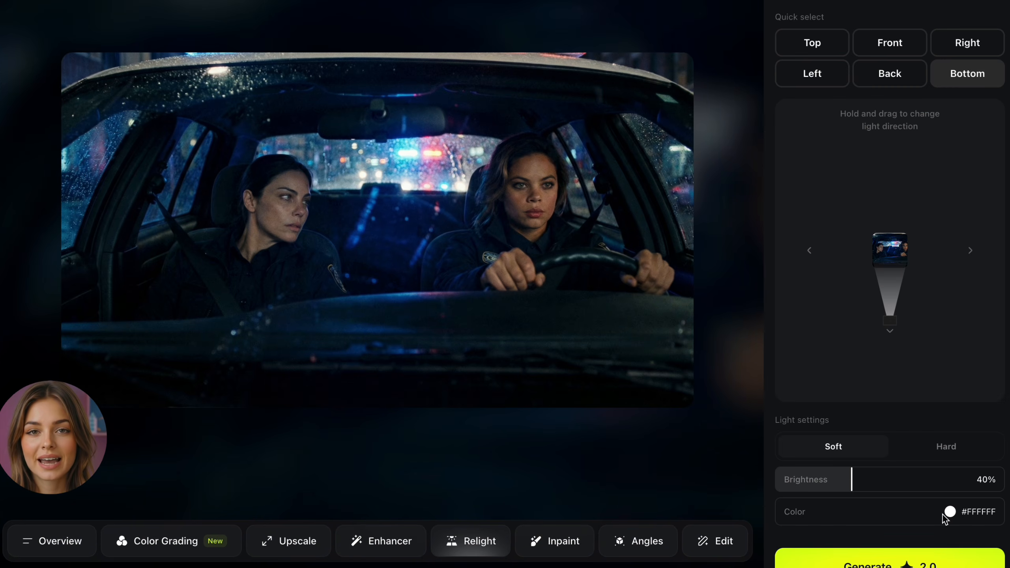
Step: Try the Angles tool on the police car image and open the 3D Scene image of the two armed women with the robot
click(655, 553)
click(828, 254)
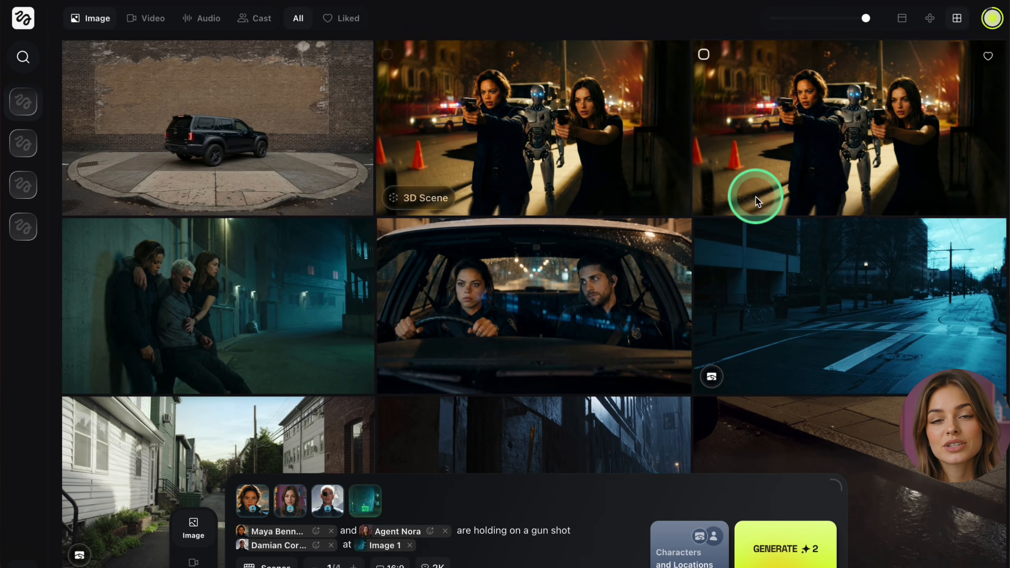
click(454, 173)
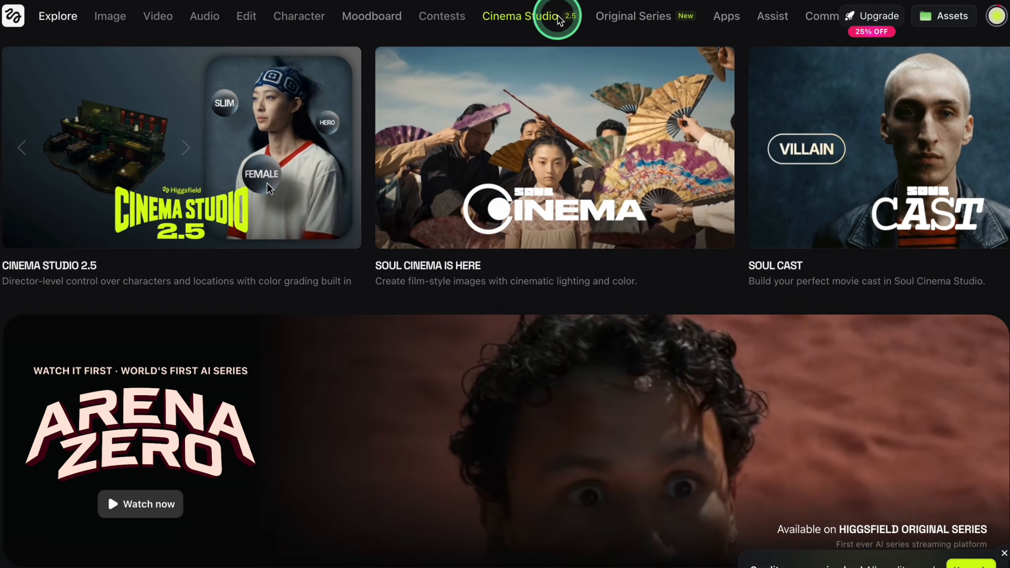
Step: Open Cinema Studio 2.5 in video generation mode and add the curly-haired female officer as the shot's second character
click(551, 23)
click(191, 564)
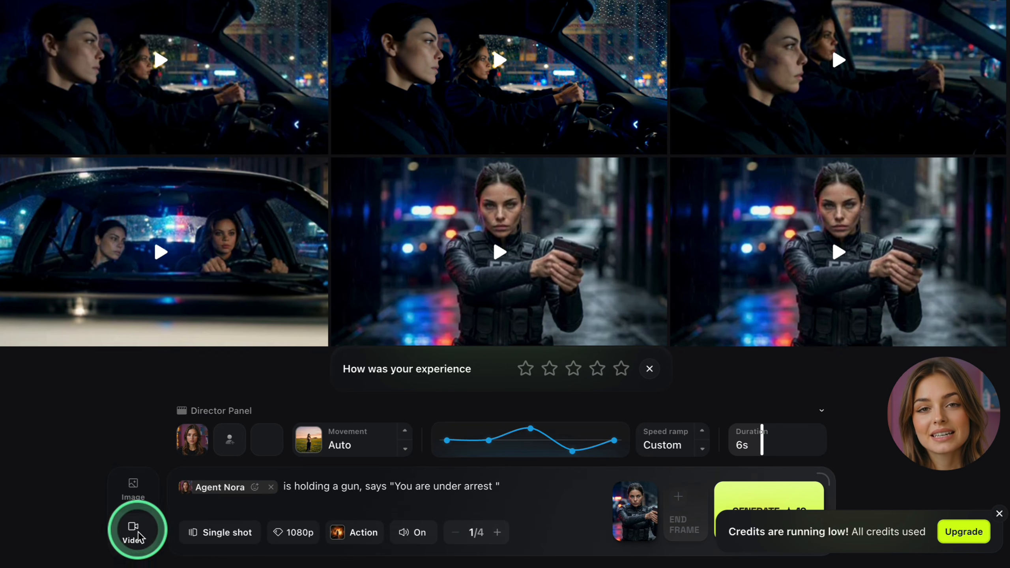
click(32, 142)
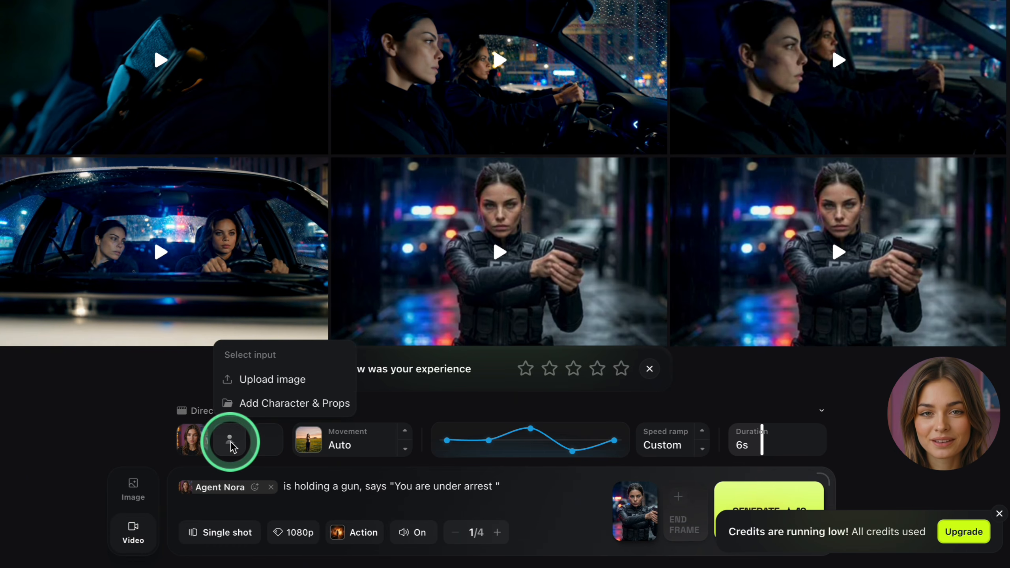
click(279, 405)
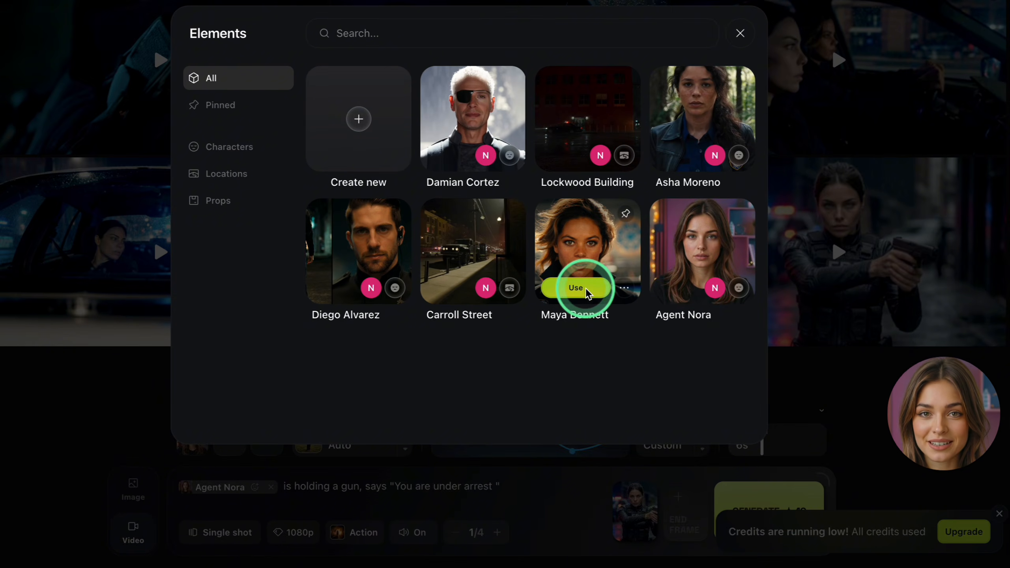
click(586, 290)
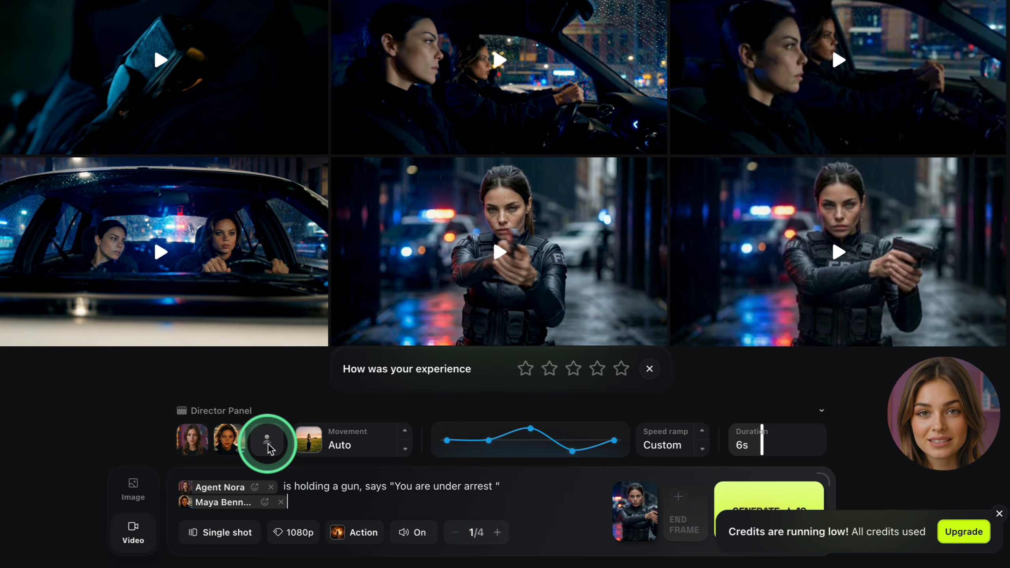
Step: Browse the camera movement presets and set the shot's movement to Dolly in
click(314, 444)
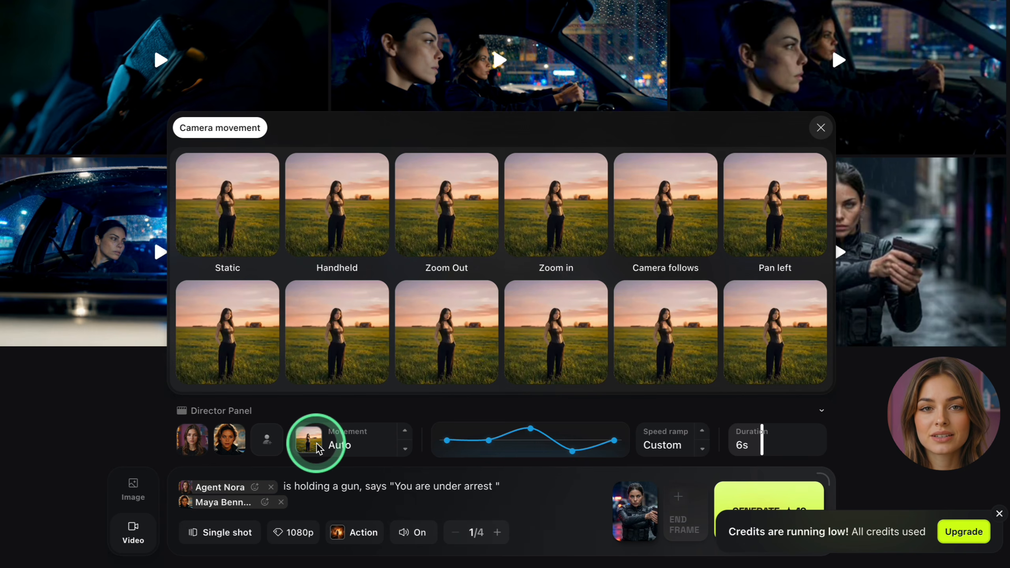
scroll(316, 356, down, 2)
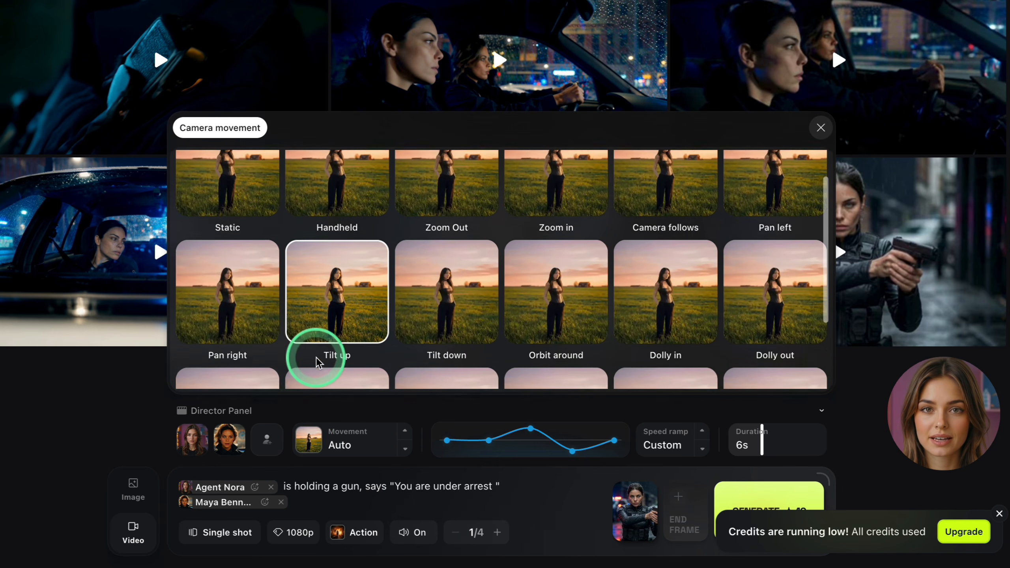
scroll(317, 363, down, 2)
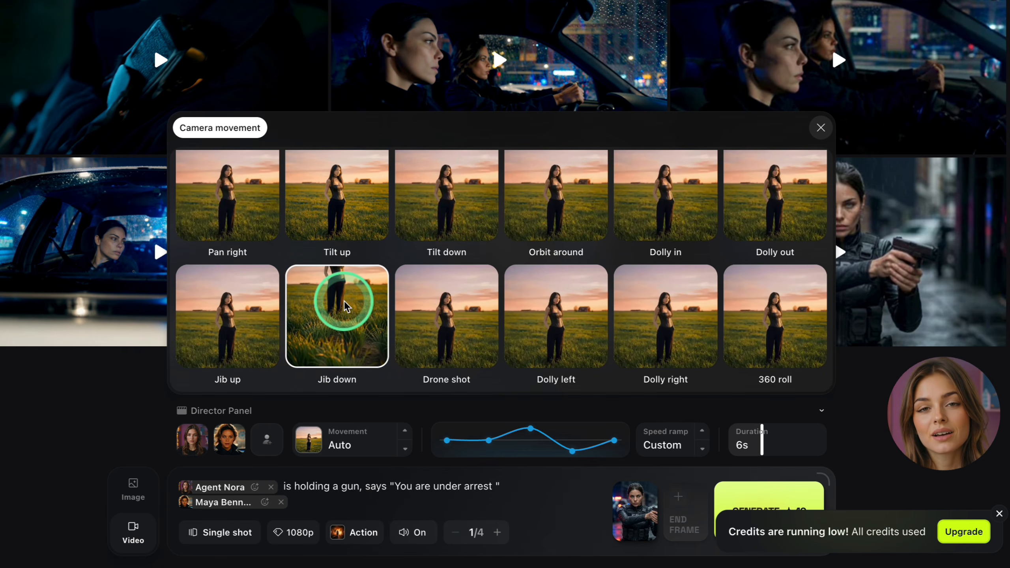
scroll(447, 287, up, 4)
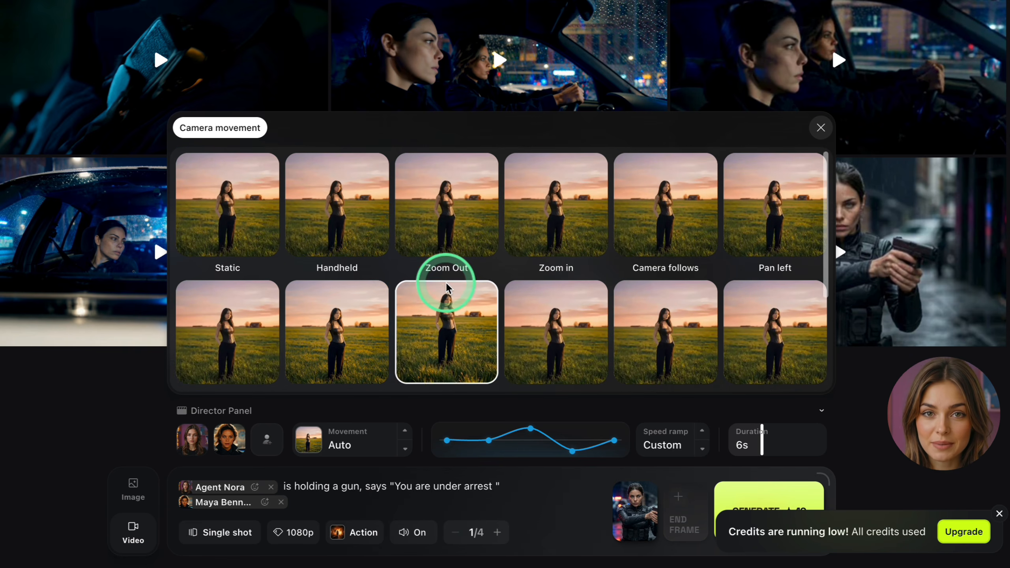
scroll(447, 287, down, 2)
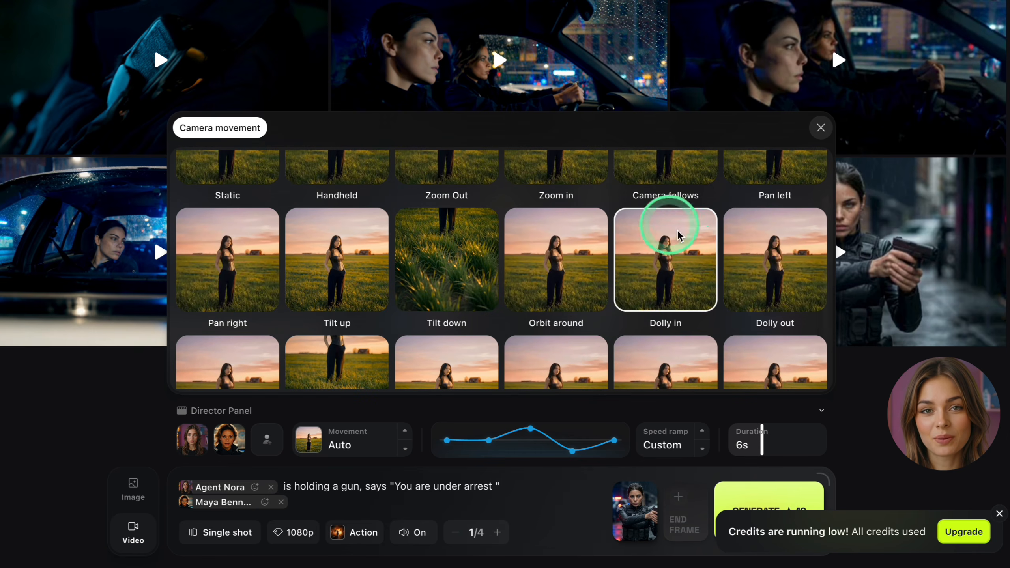
click(655, 277)
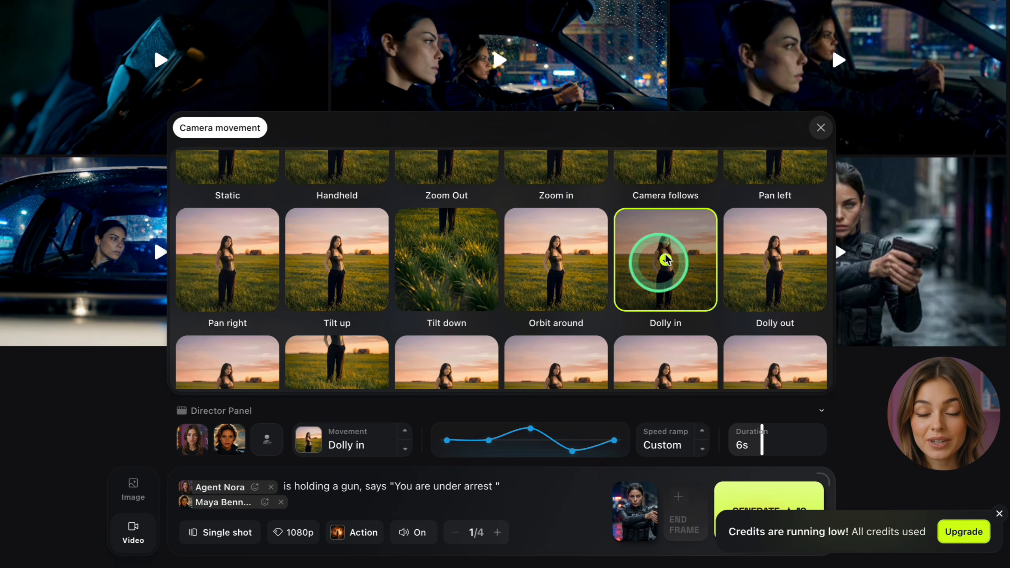
click(821, 128)
Step: Go through the speed ramp presets, including Auto, Linear and Impact, and lengthen the clip's duration to 10 s
click(500, 466)
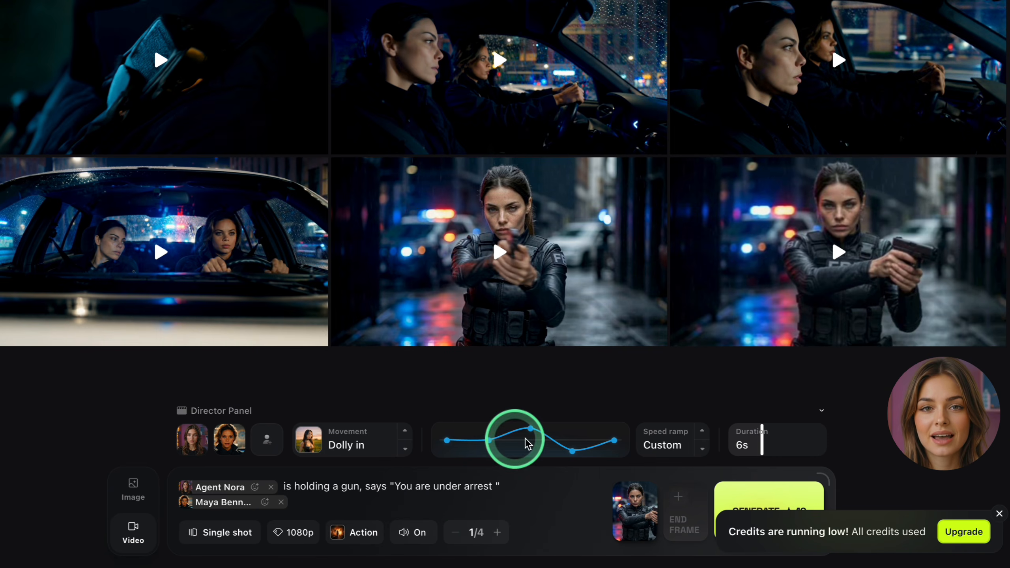
click(703, 431)
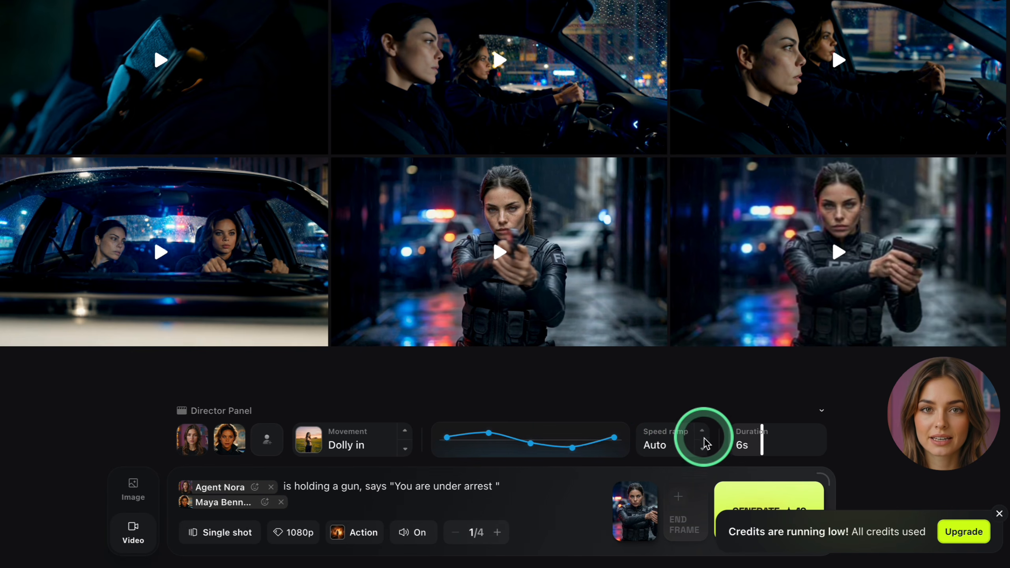
click(703, 448)
click(703, 449)
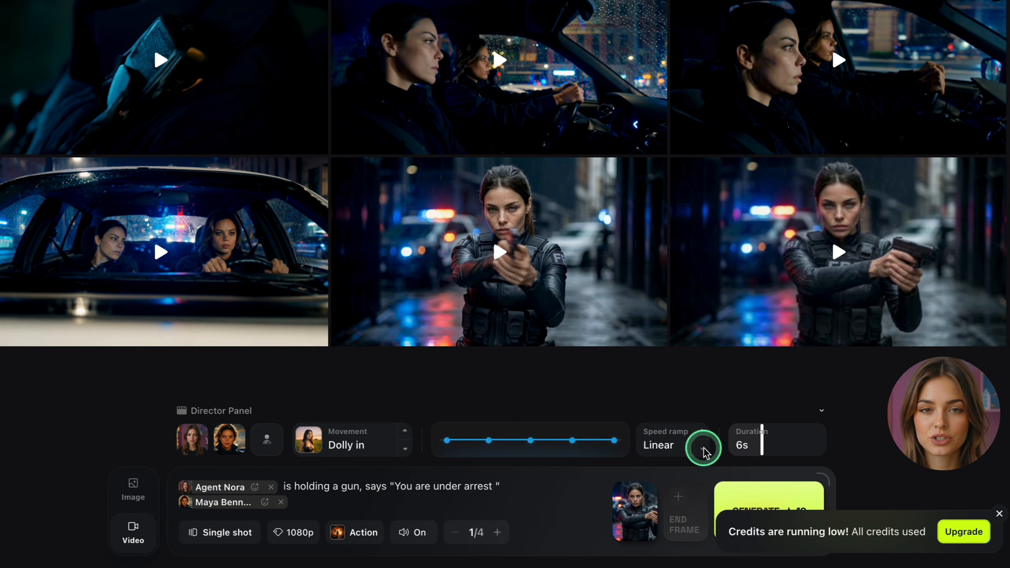
click(703, 449)
click(703, 448)
click(703, 449)
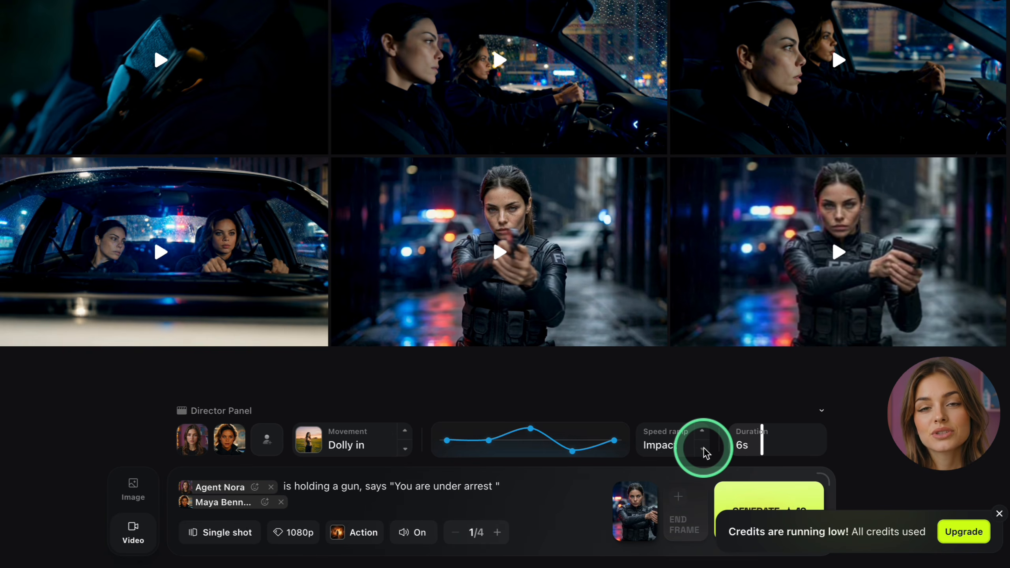
click(703, 449)
click(753, 449)
drag(753, 451, 809, 449)
Step: Choose the Action genre and generate the single-shot video of the two officers' dialogue in the cruiser
click(401, 534)
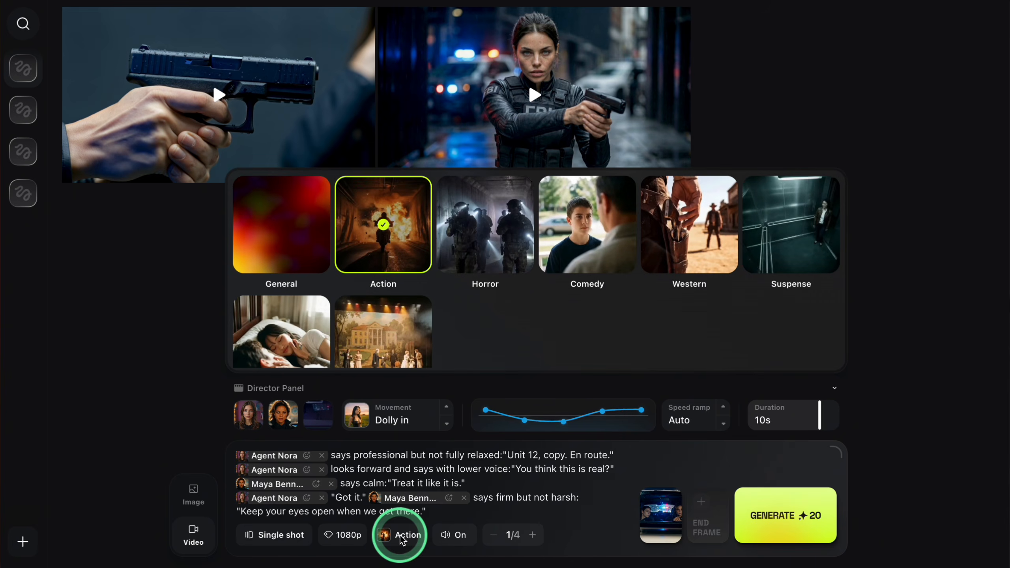
click(396, 215)
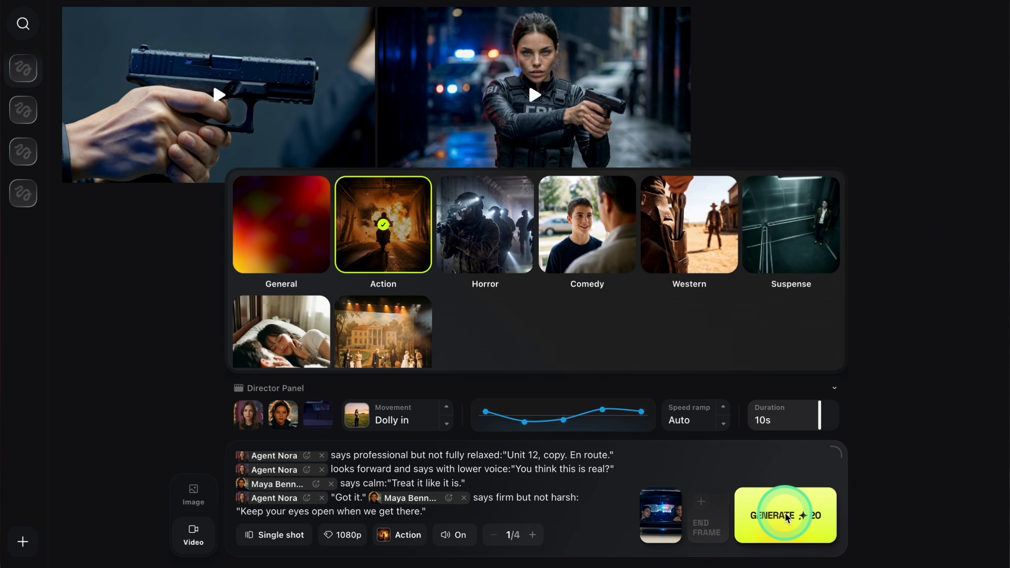
click(787, 518)
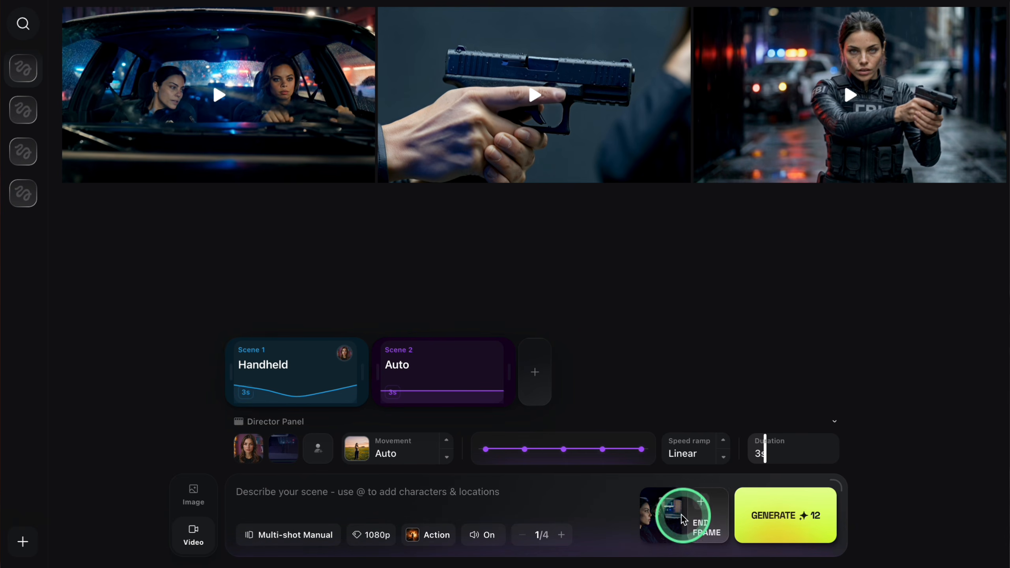
Step: Replace the multi-shot video's start frame with the generated side-view image of the officers inside the police car
click(679, 492)
click(654, 506)
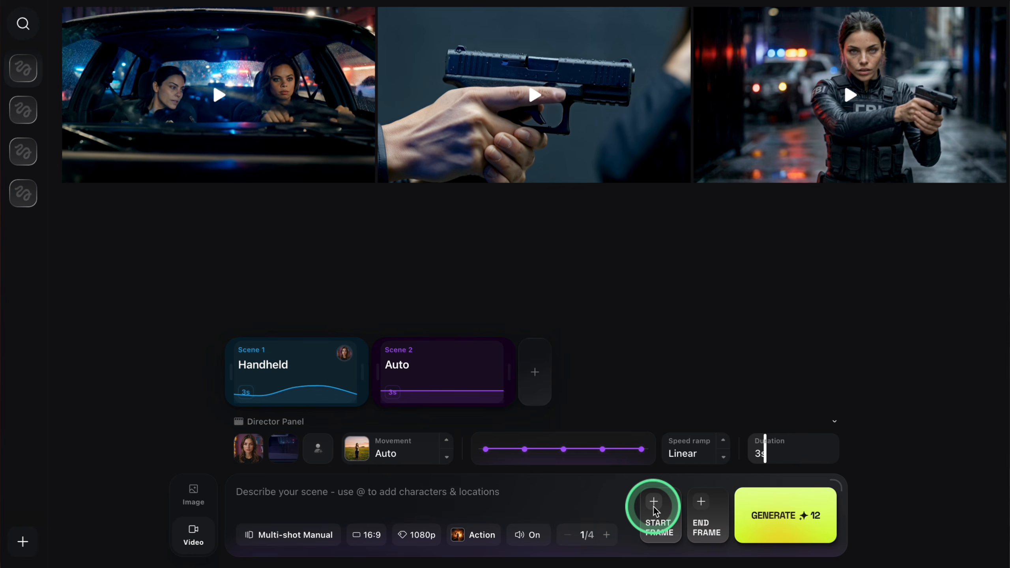
click(466, 287)
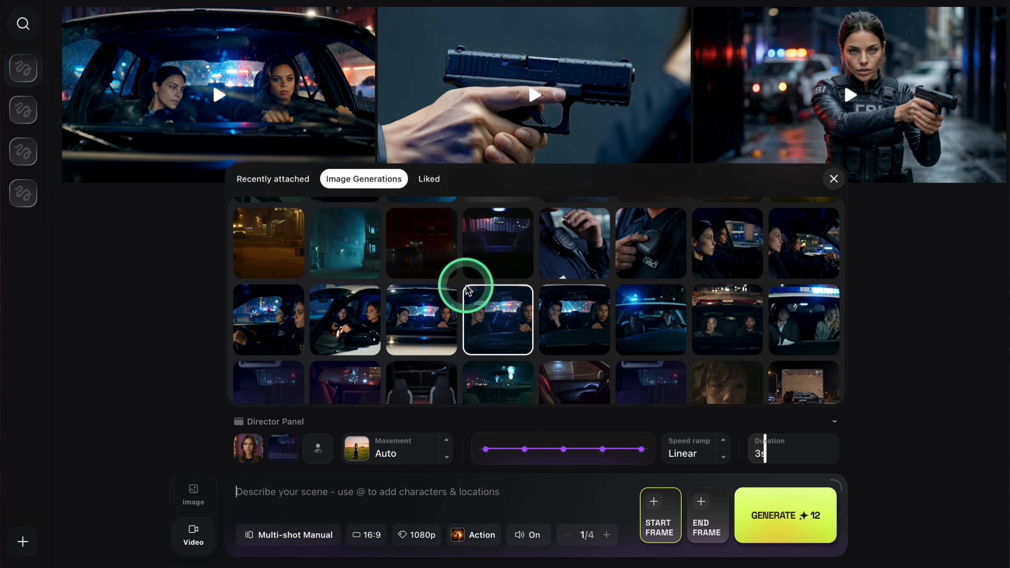
click(354, 330)
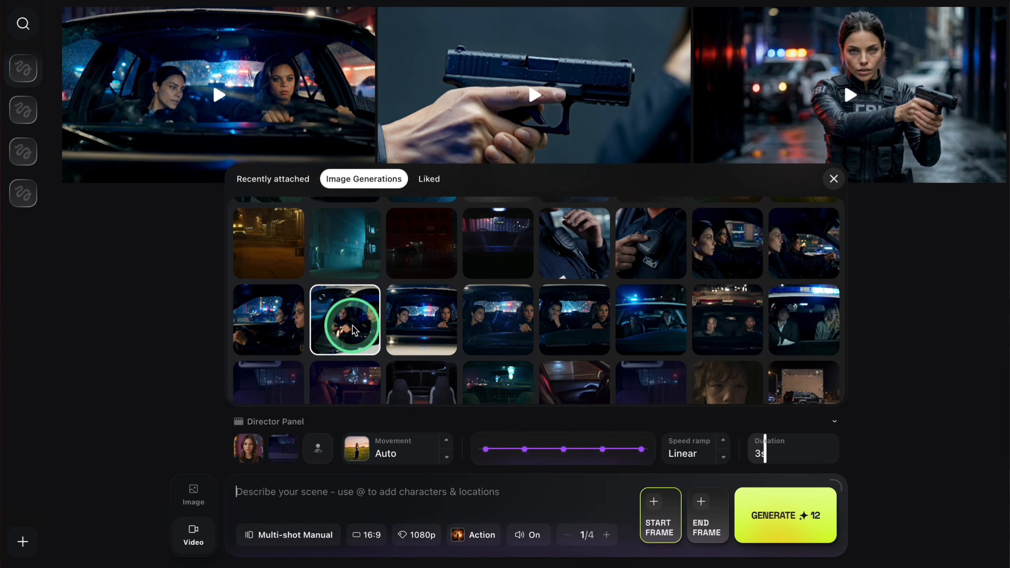
click(273, 327)
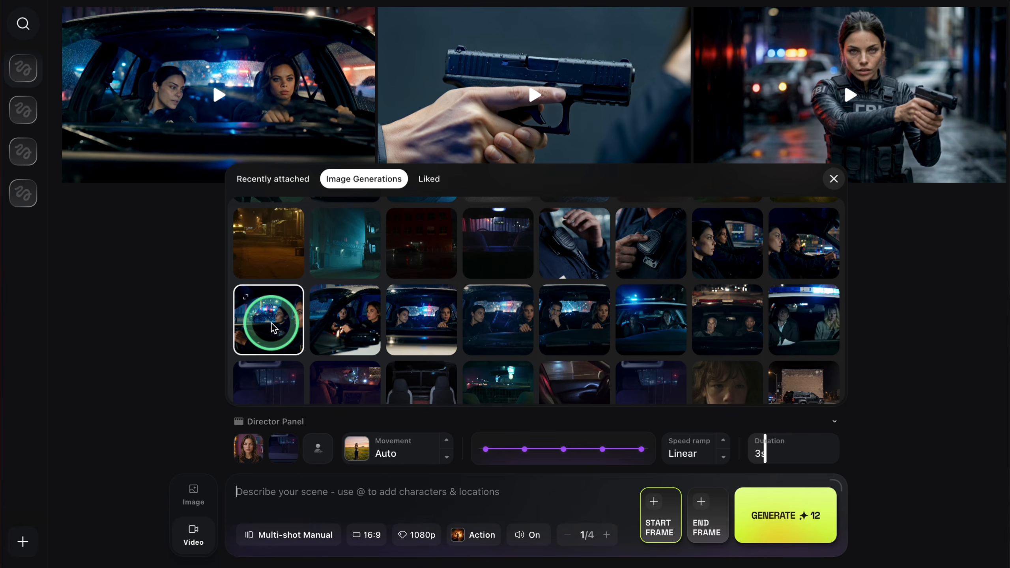
click(273, 327)
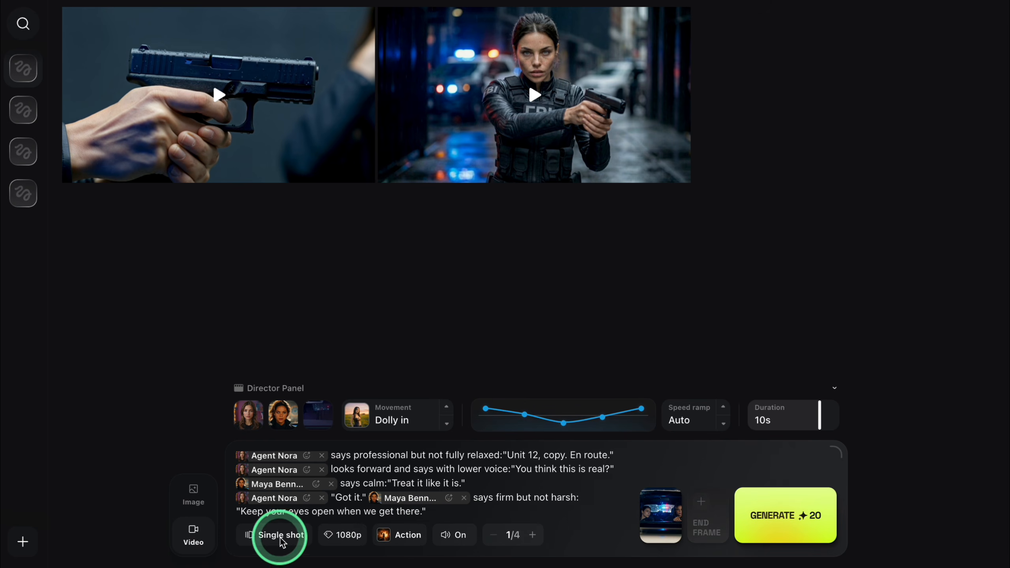
Step: Switch the shot mode to Multi-shot Manual
click(281, 535)
click(281, 536)
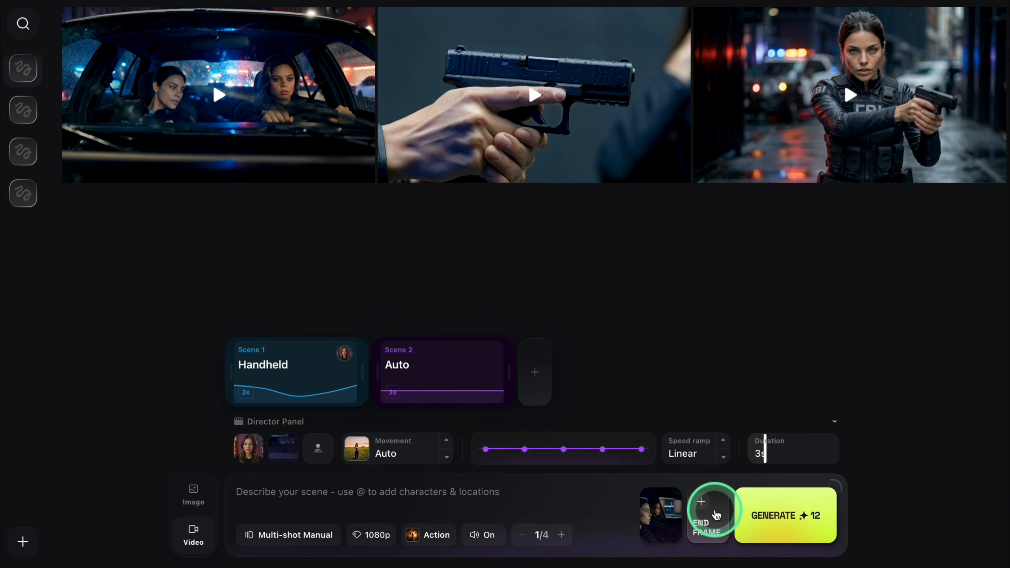
Step: Replace the start frame with the generated in-car image of both officers against the brightly lit city street
click(681, 495)
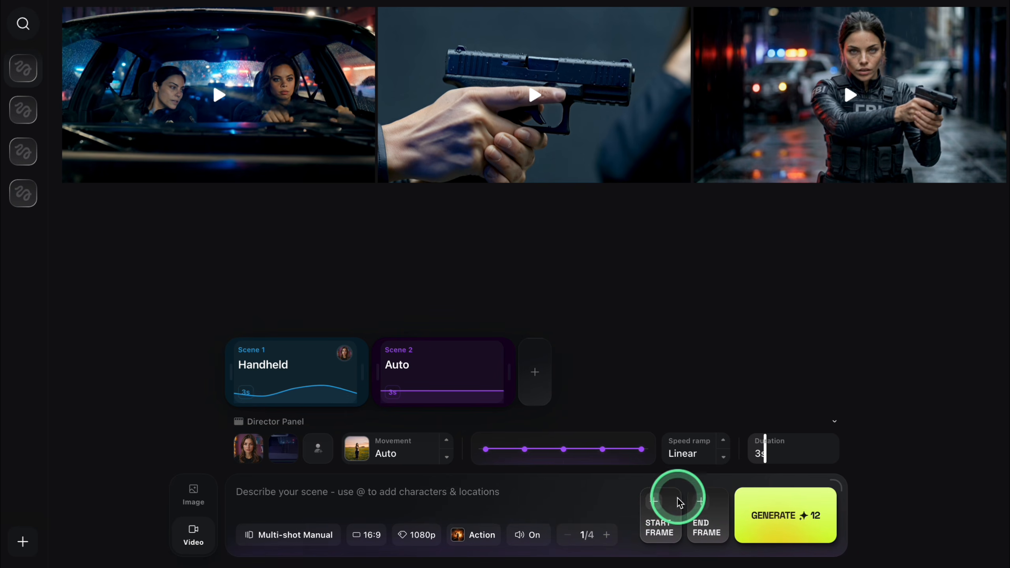
click(656, 511)
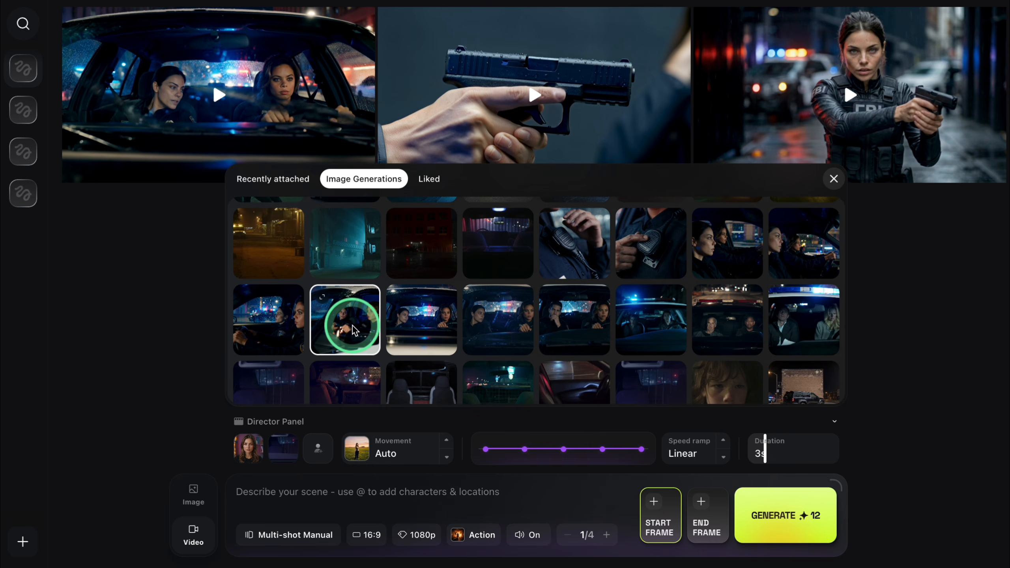
click(272, 327)
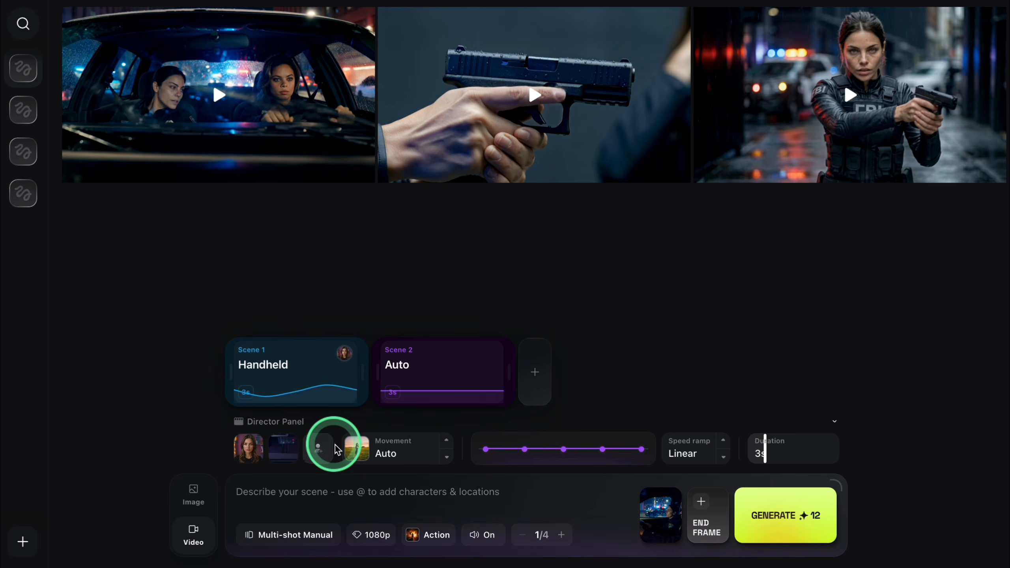
Step: Add the saved officer character with wavy light-brown hair and a dark jacket to Scene 2, leaving the element's details unedited
click(319, 457)
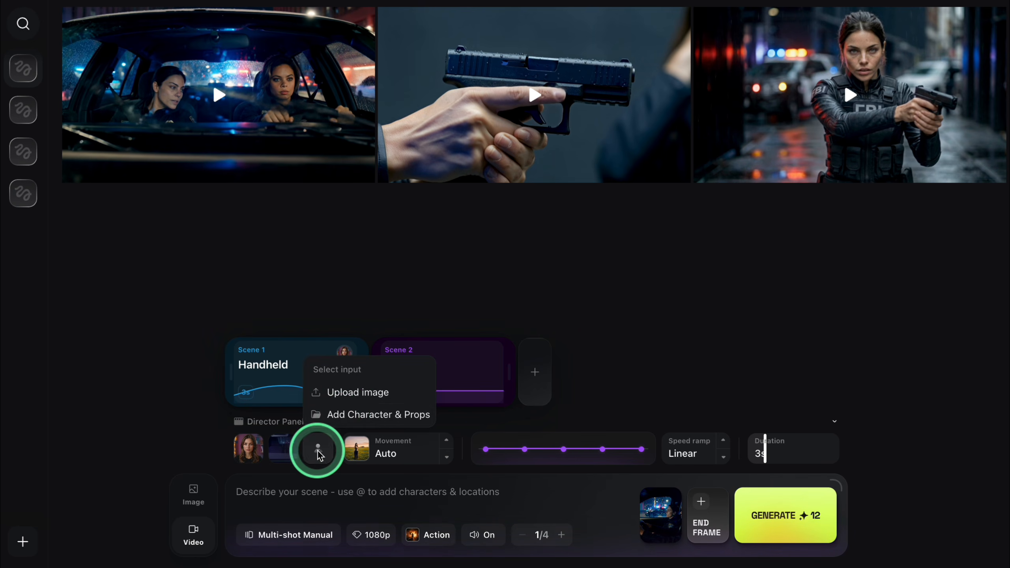
click(341, 414)
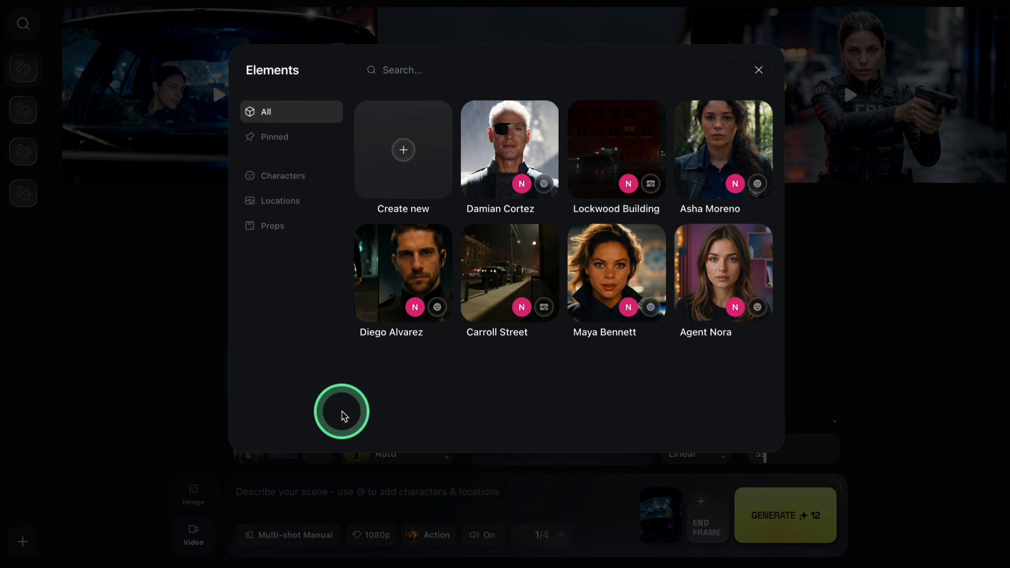
click(609, 259)
click(691, 420)
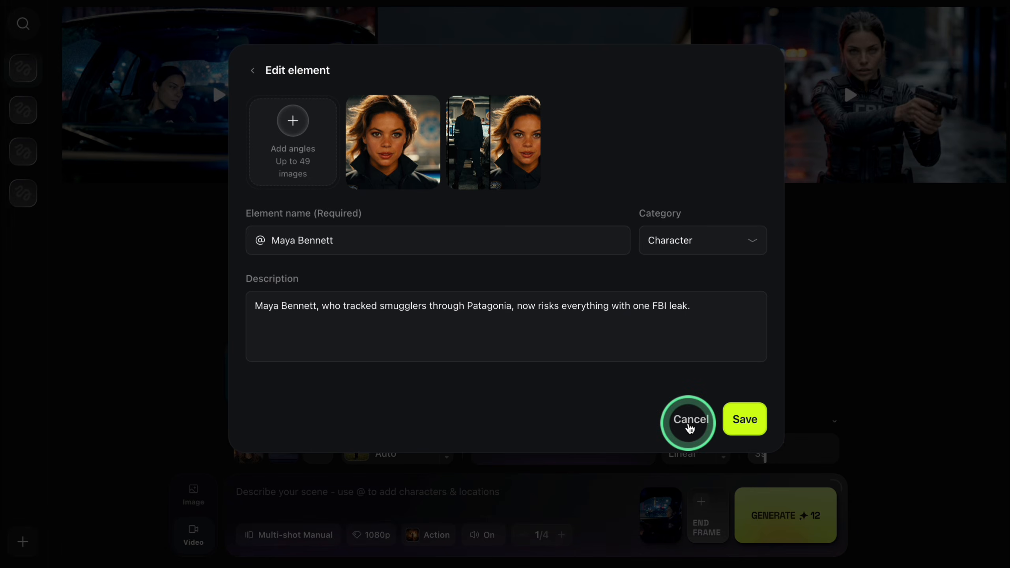
click(604, 305)
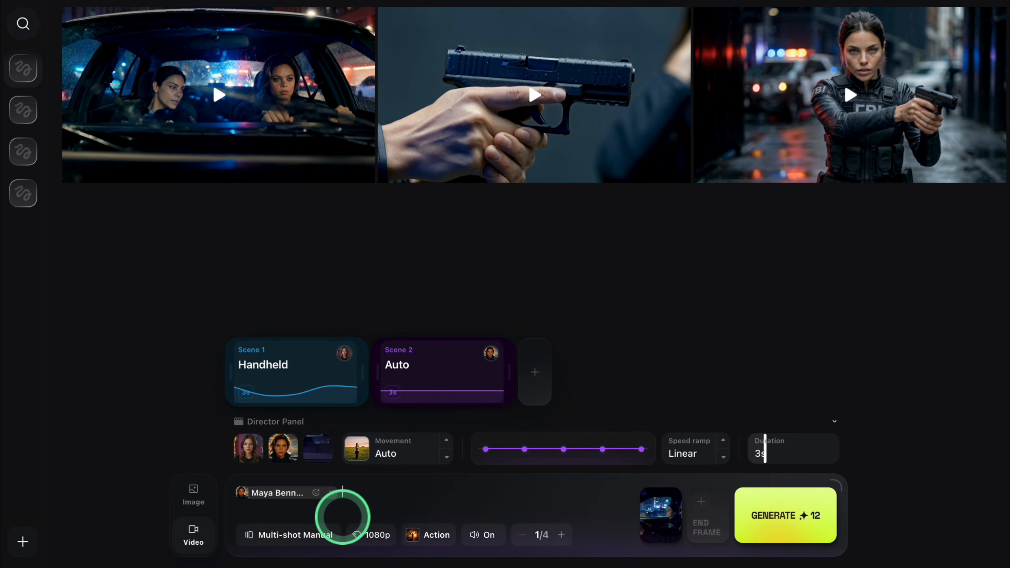
Step: Prompt Scene 2: "says in calm, low voice, experienced, looking ahead at the street: 'The quiet? No. You learn to listen to it.'", removing the duplicate character tag
text(says in calm, low voice, experienced, looking ahead at the street: "The quiet? No. You learn to listen to it.")
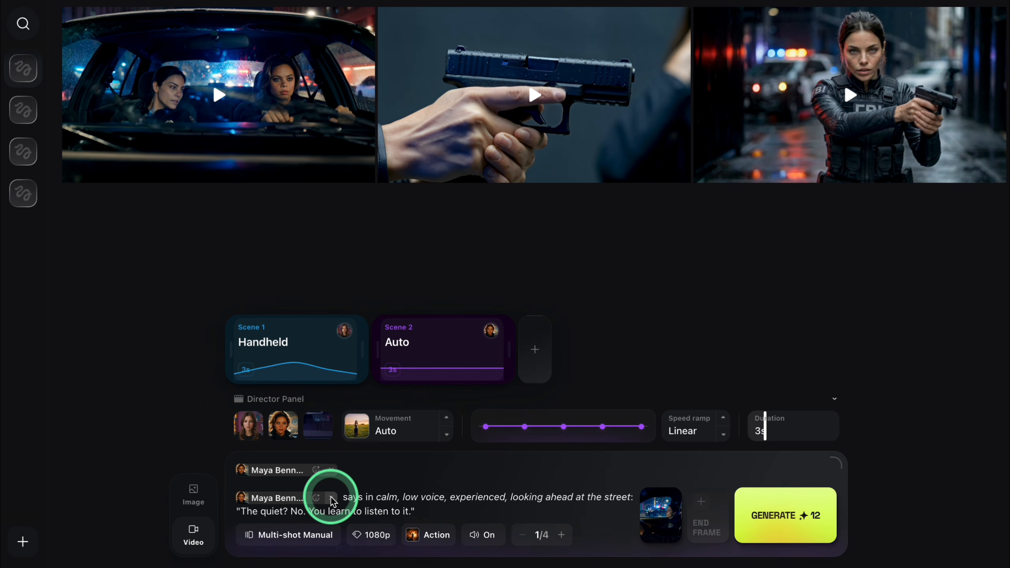
click(331, 470)
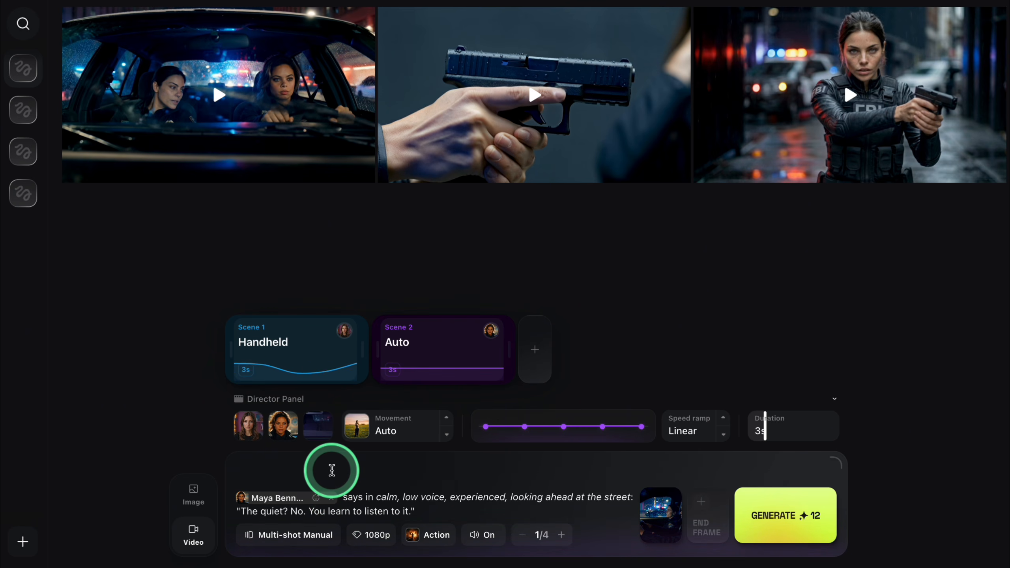